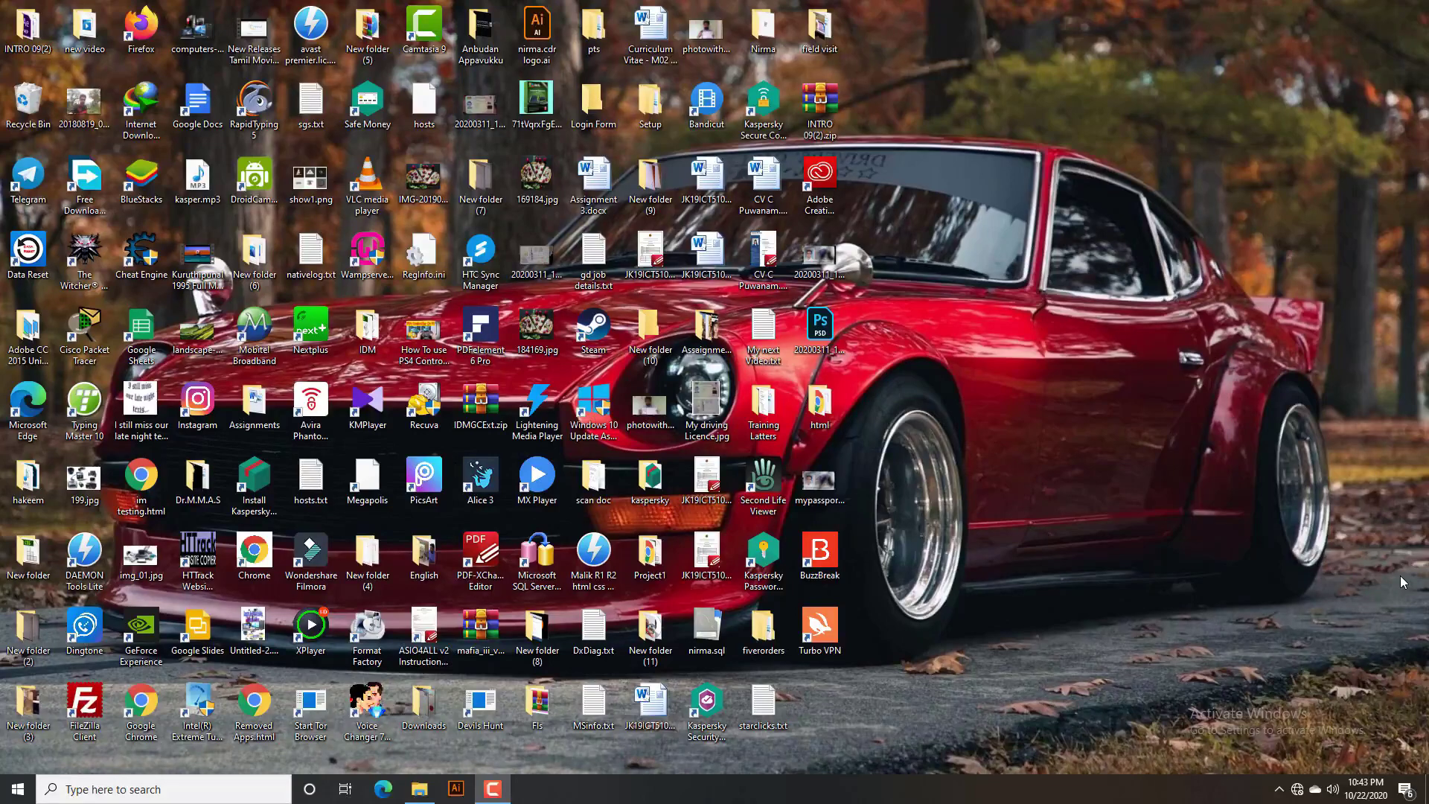
- Run services.msc from the Run dialog to open the Services console
{"action": "key", "text": "super+r"}
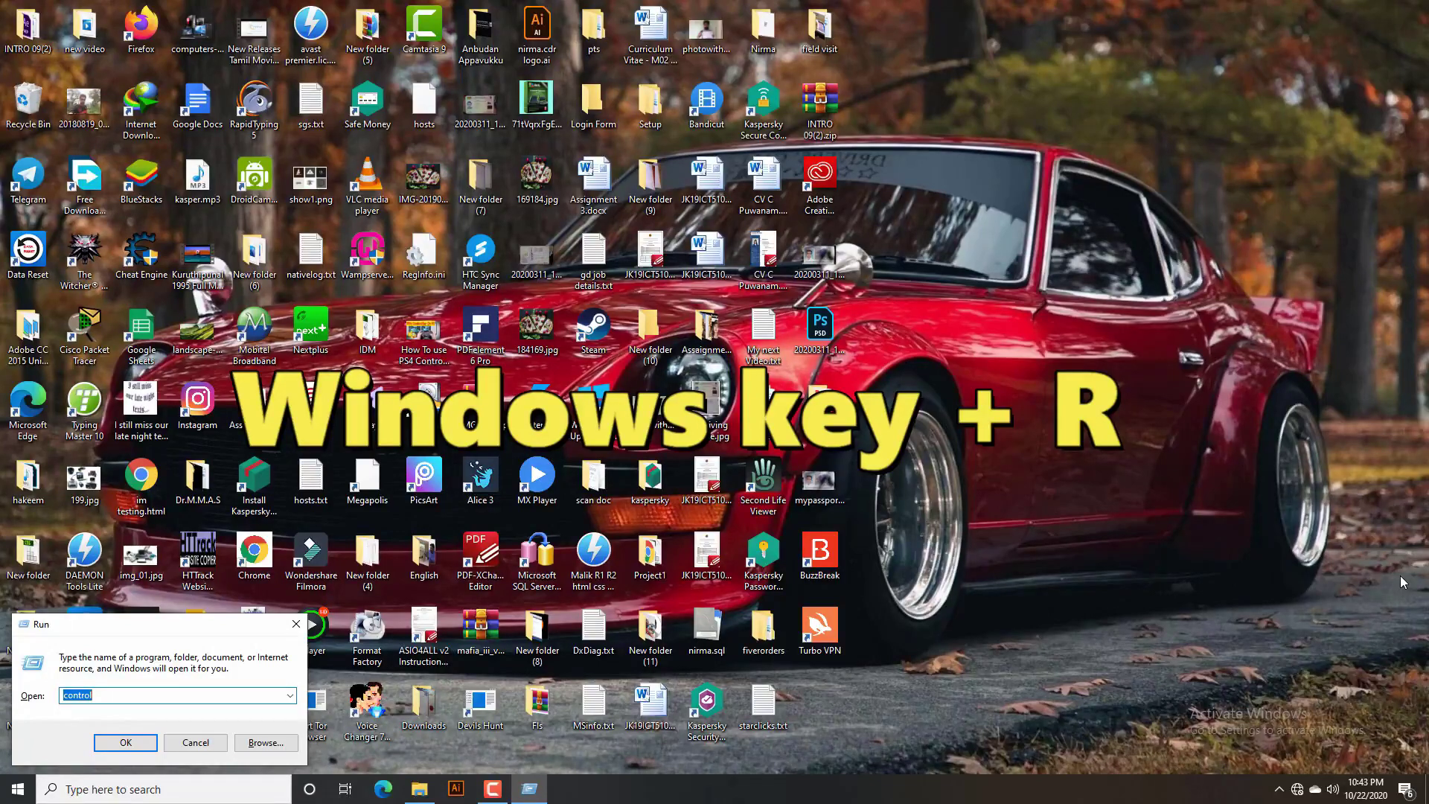
{"action": "key", "text": "BackSpace"}
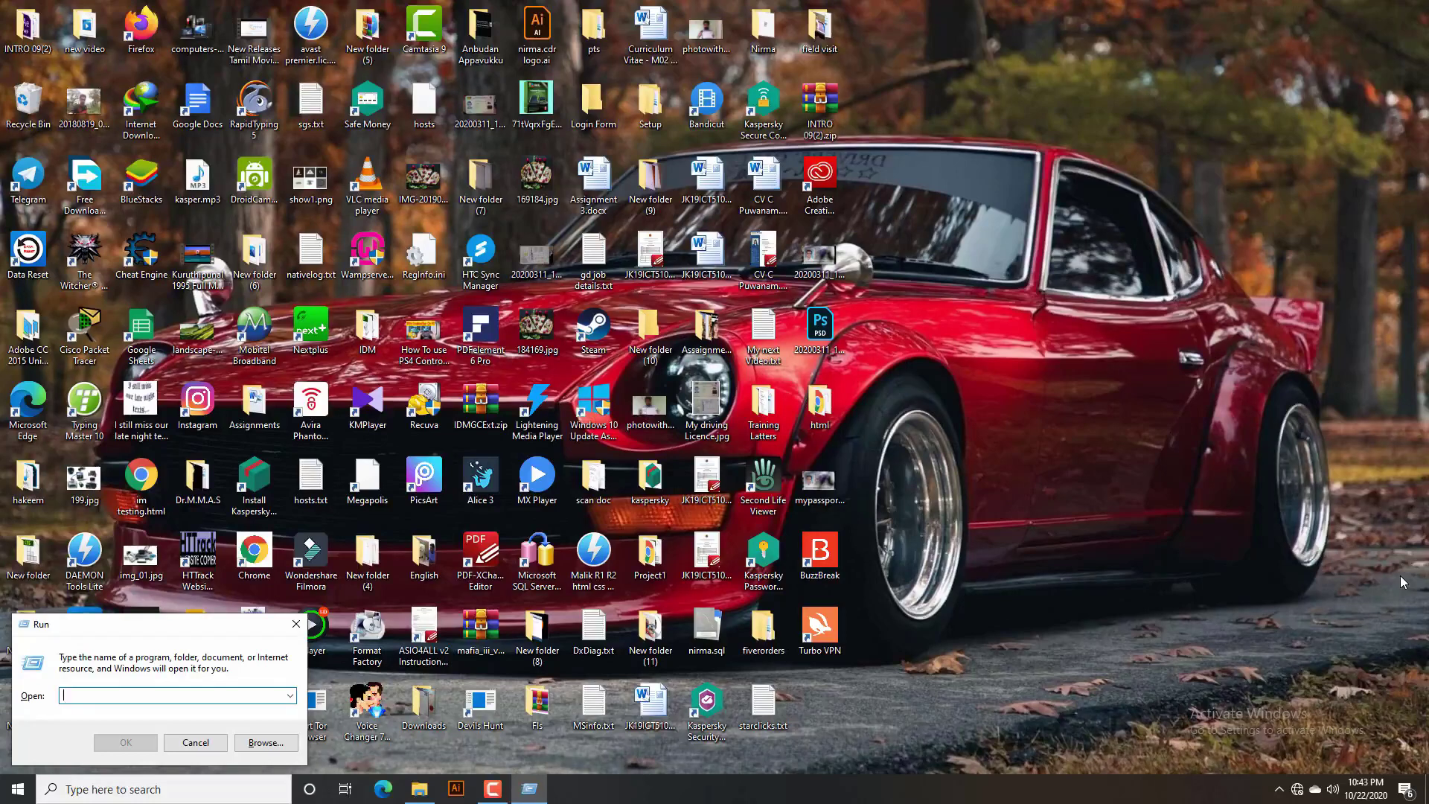
{"action": "type", "text": "ser"}
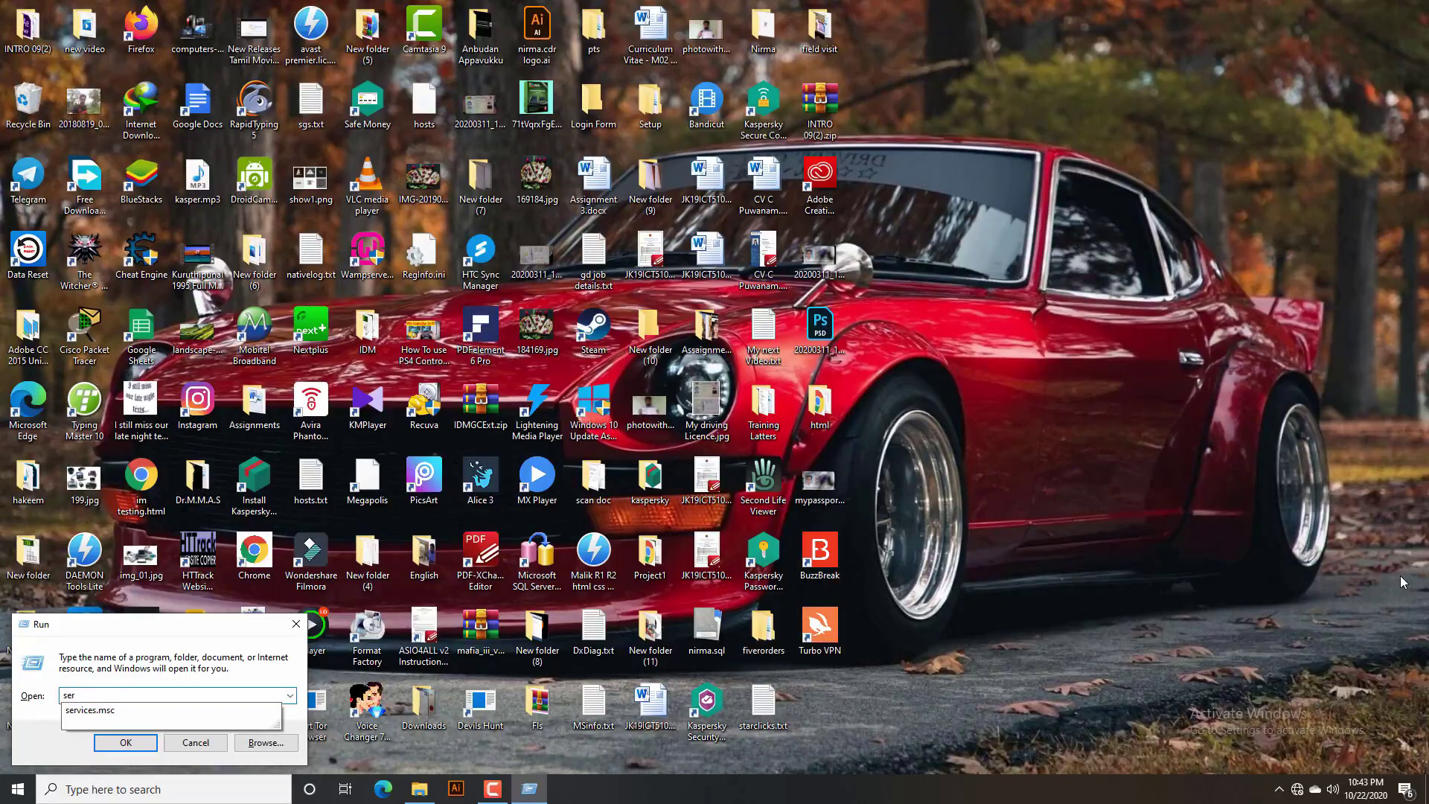
{"action": "type", "text": "vices."}
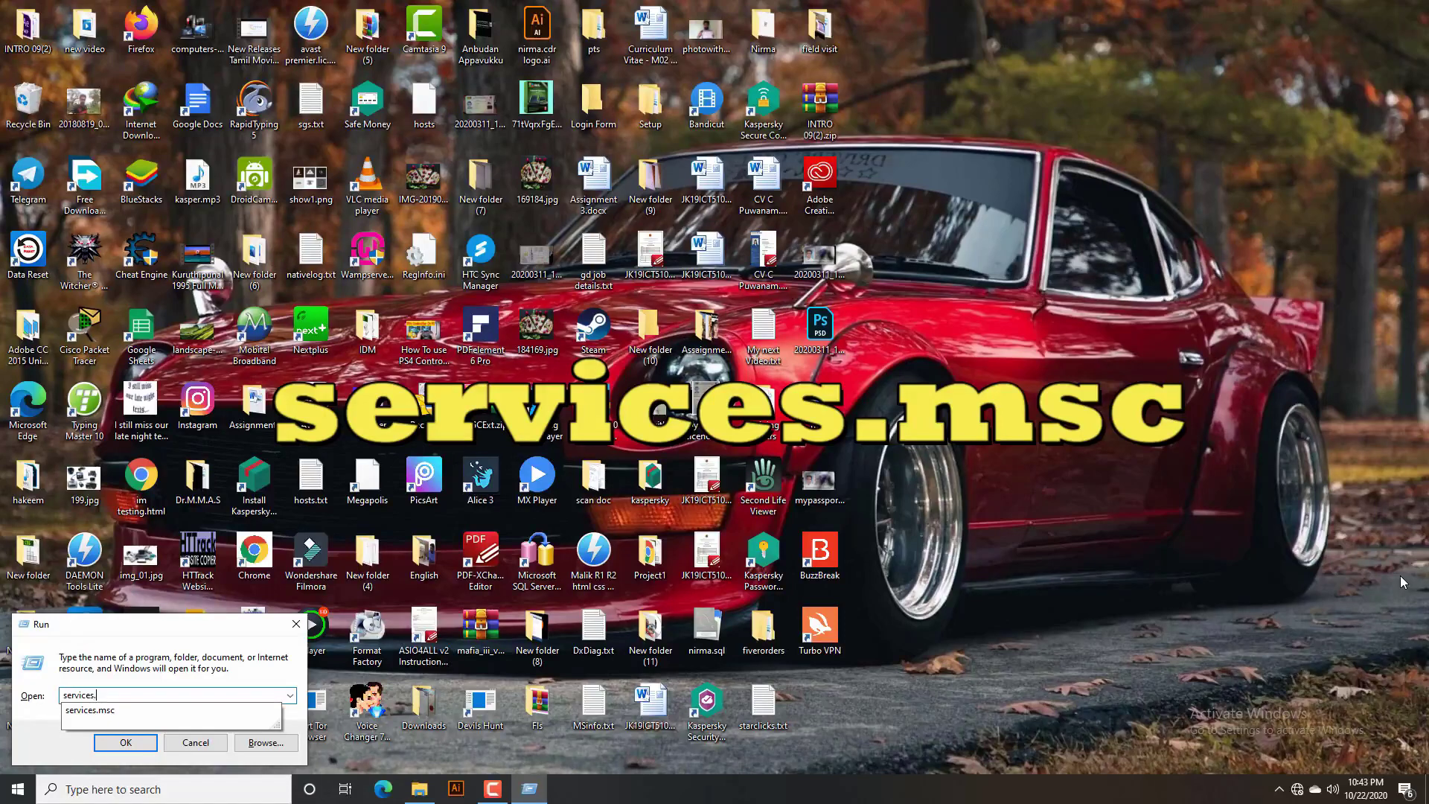
{"action": "type", "text": "msc"}
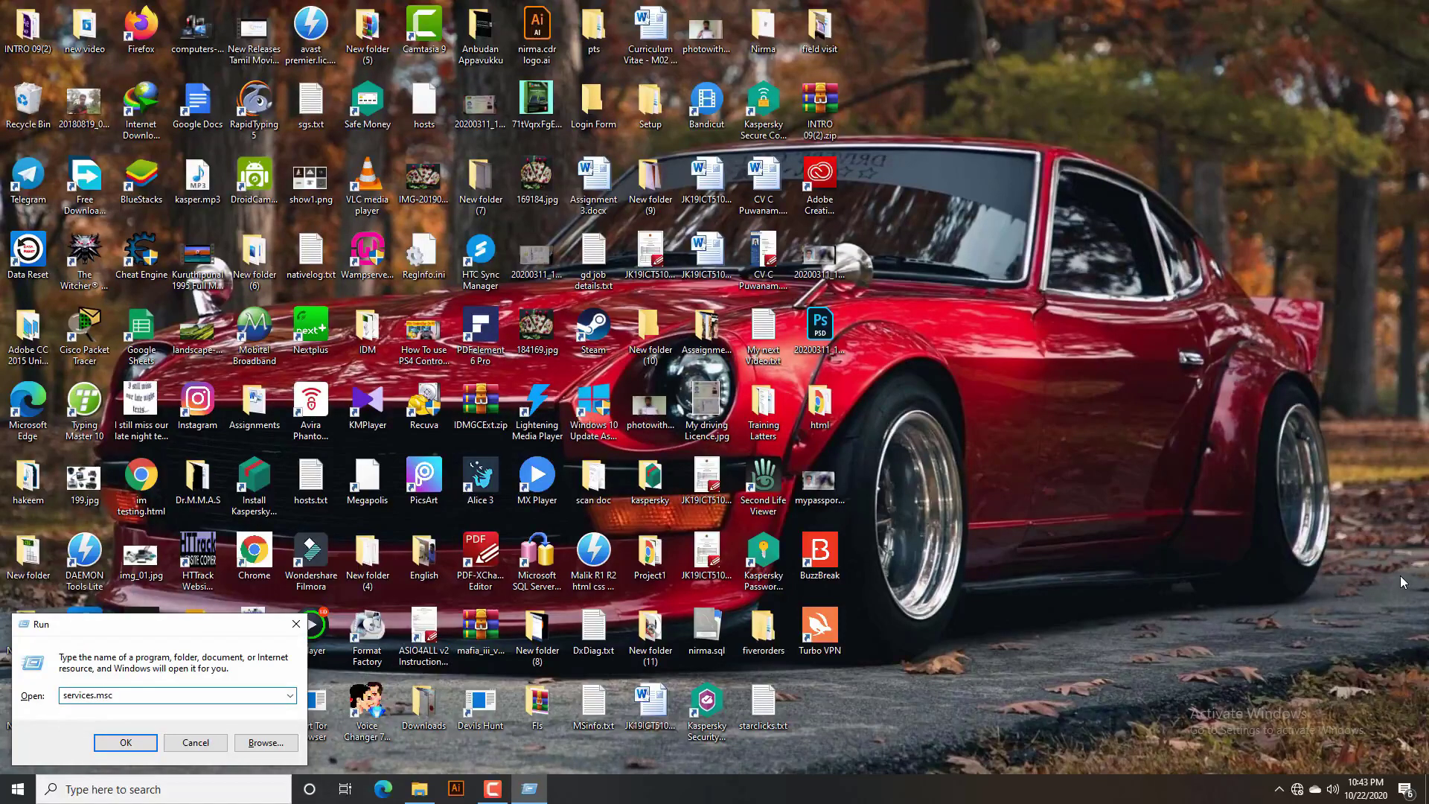
{"action": "left_click", "coordinate": [129, 744]}
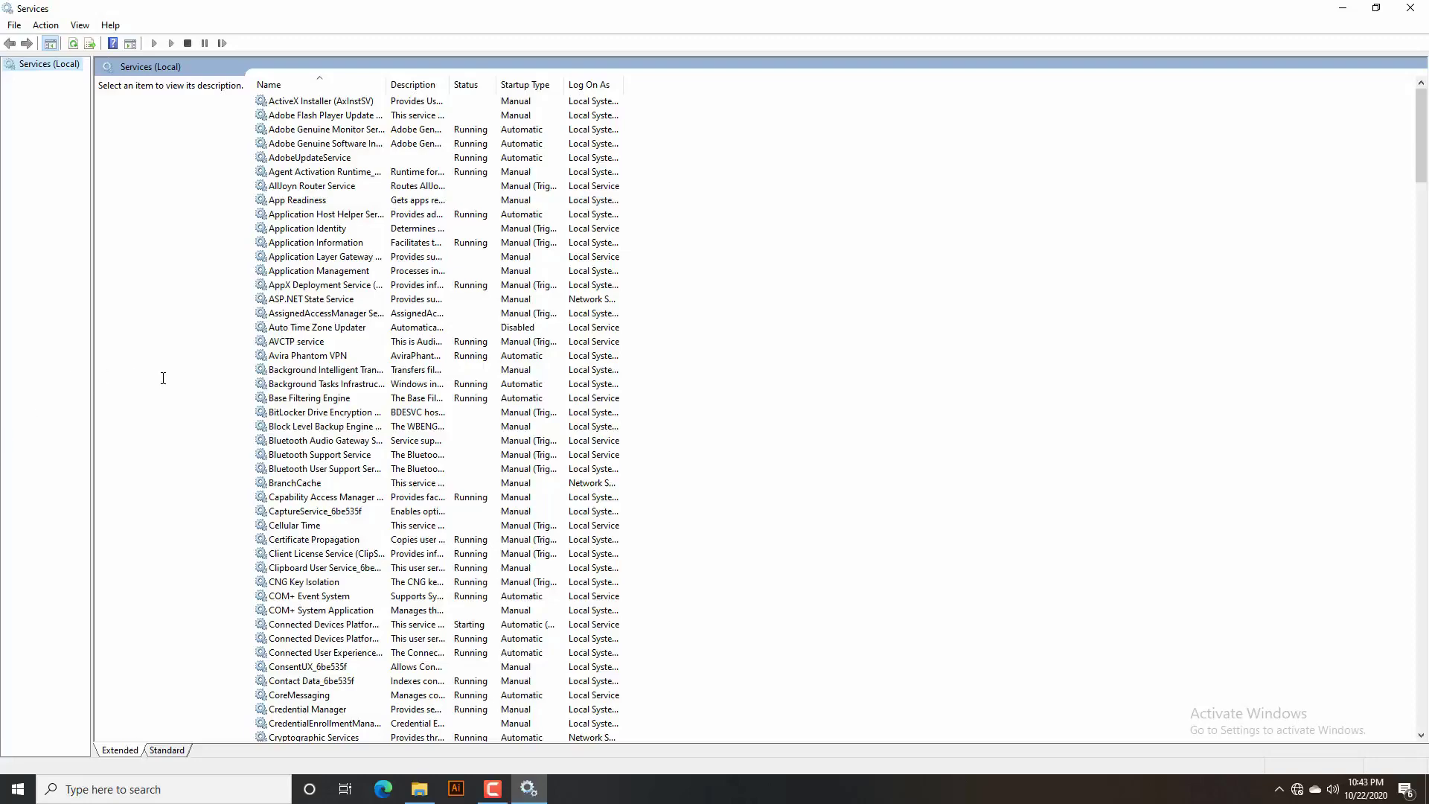
{"action": "scroll", "coordinate": [715, 321], "scroll_direction": "down", "scroll_amount": 5}
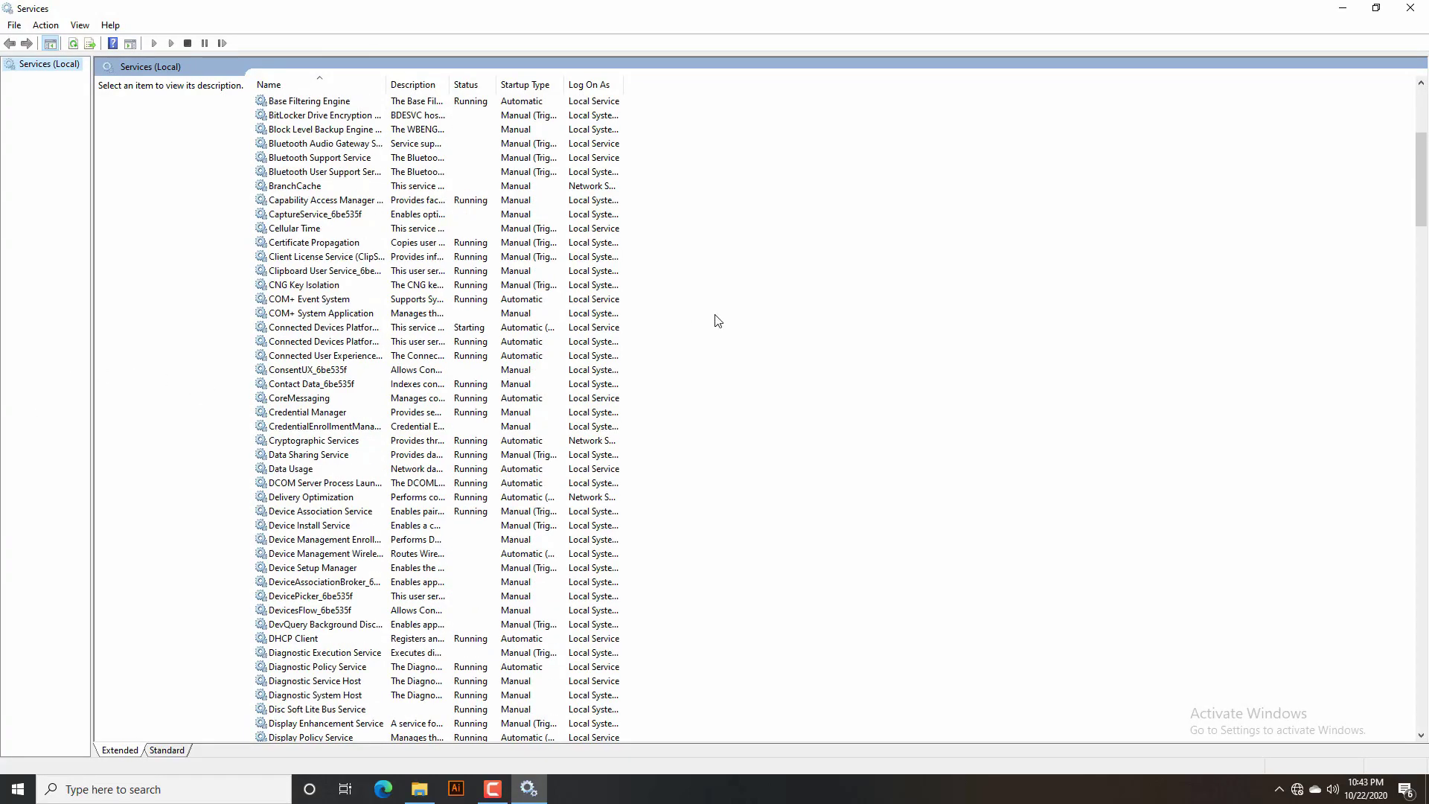
{"action": "scroll", "coordinate": [714, 322], "scroll_direction": "down", "scroll_amount": 8}
{"action": "scroll", "coordinate": [716, 321], "scroll_direction": "down", "scroll_amount": 8}
{"action": "scroll", "coordinate": [714, 323], "scroll_direction": "down", "scroll_amount": 8}
{"action": "scroll", "coordinate": [709, 327], "scroll_direction": "down", "scroll_amount": 8}
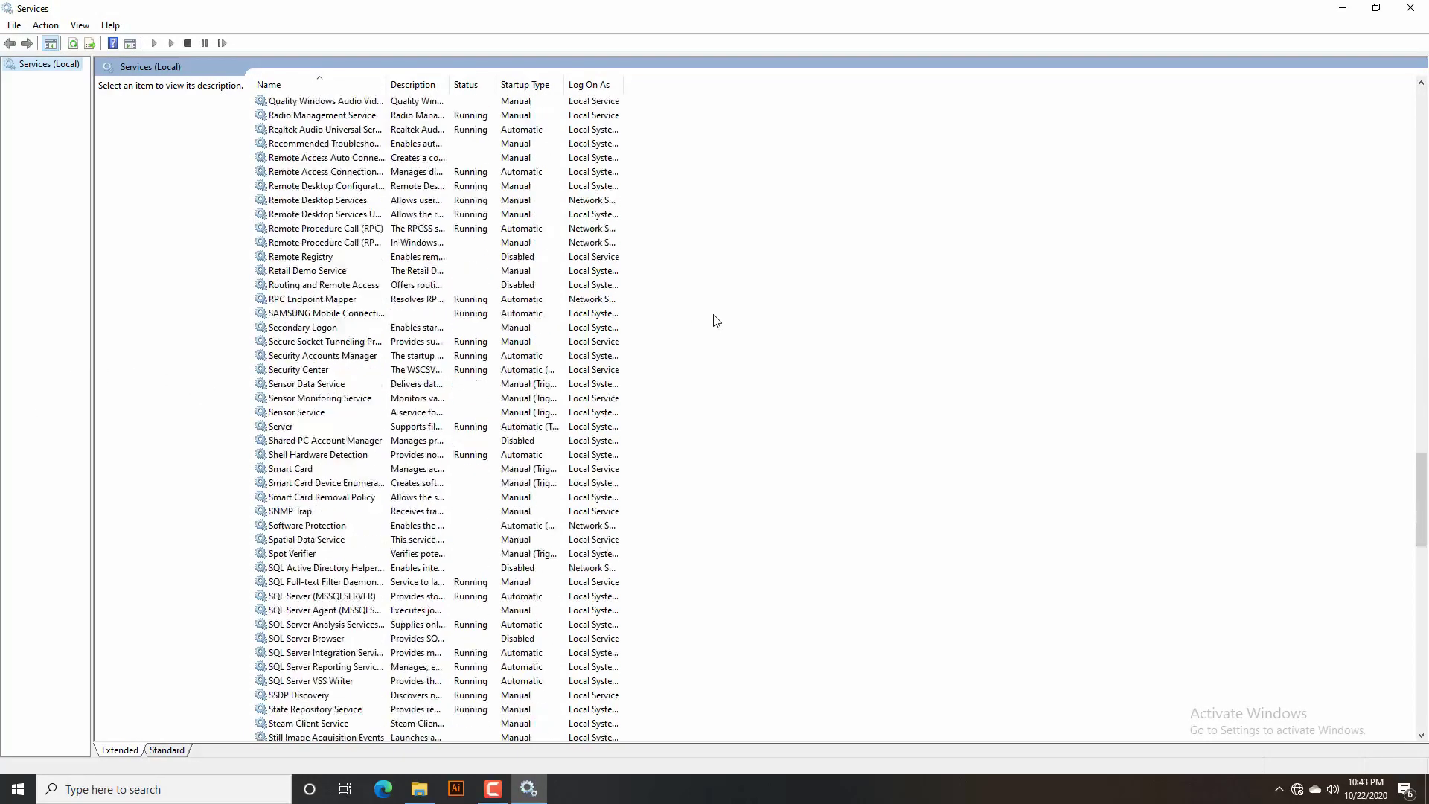
{"action": "scroll", "coordinate": [704, 332], "scroll_direction": "down", "scroll_amount": 8}
{"action": "scroll", "coordinate": [703, 332], "scroll_direction": "down", "scroll_amount": 8}
{"action": "scroll", "coordinate": [704, 331], "scroll_direction": "down", "scroll_amount": 5}
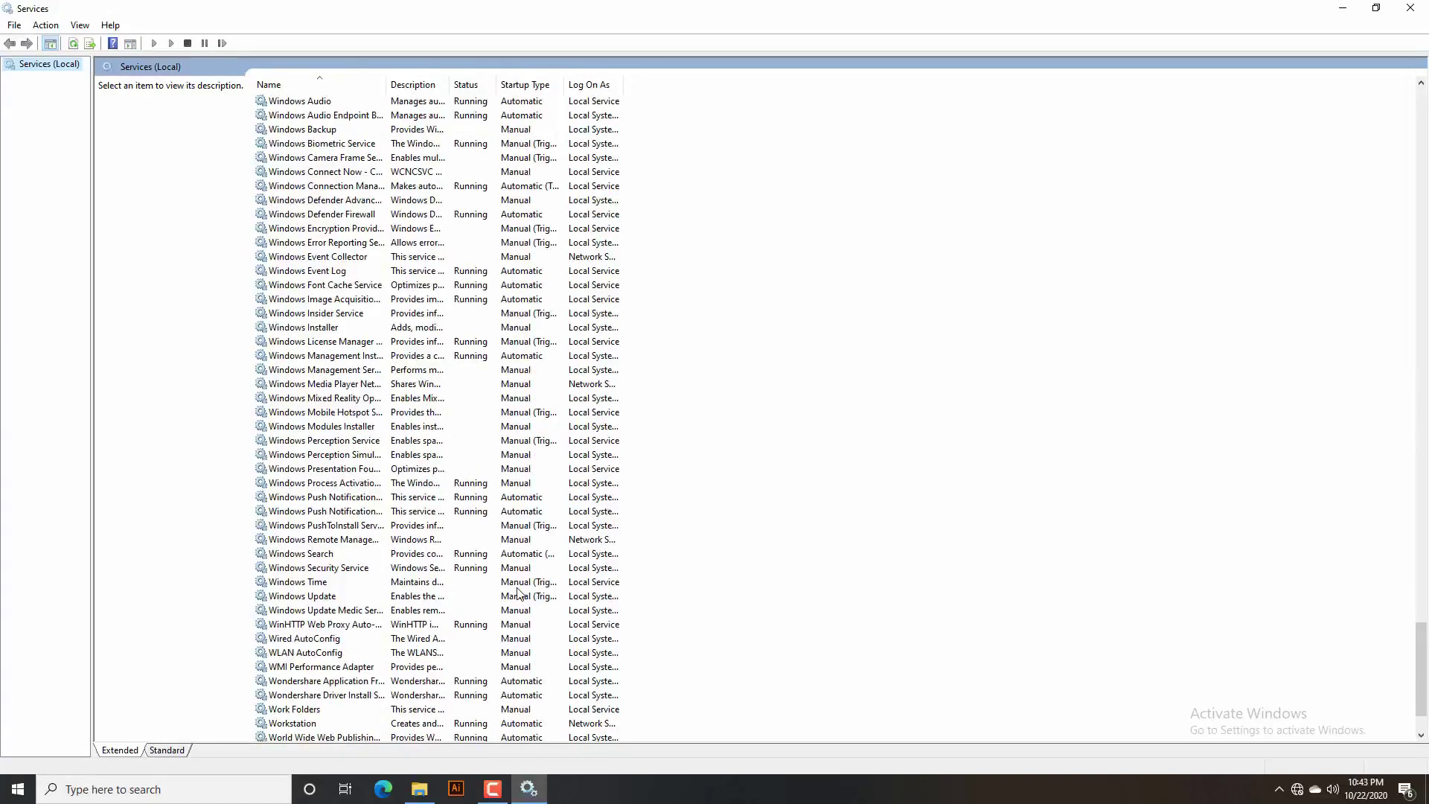
{"action": "scroll", "coordinate": [394, 555], "scroll_direction": "down", "scroll_amount": 3}
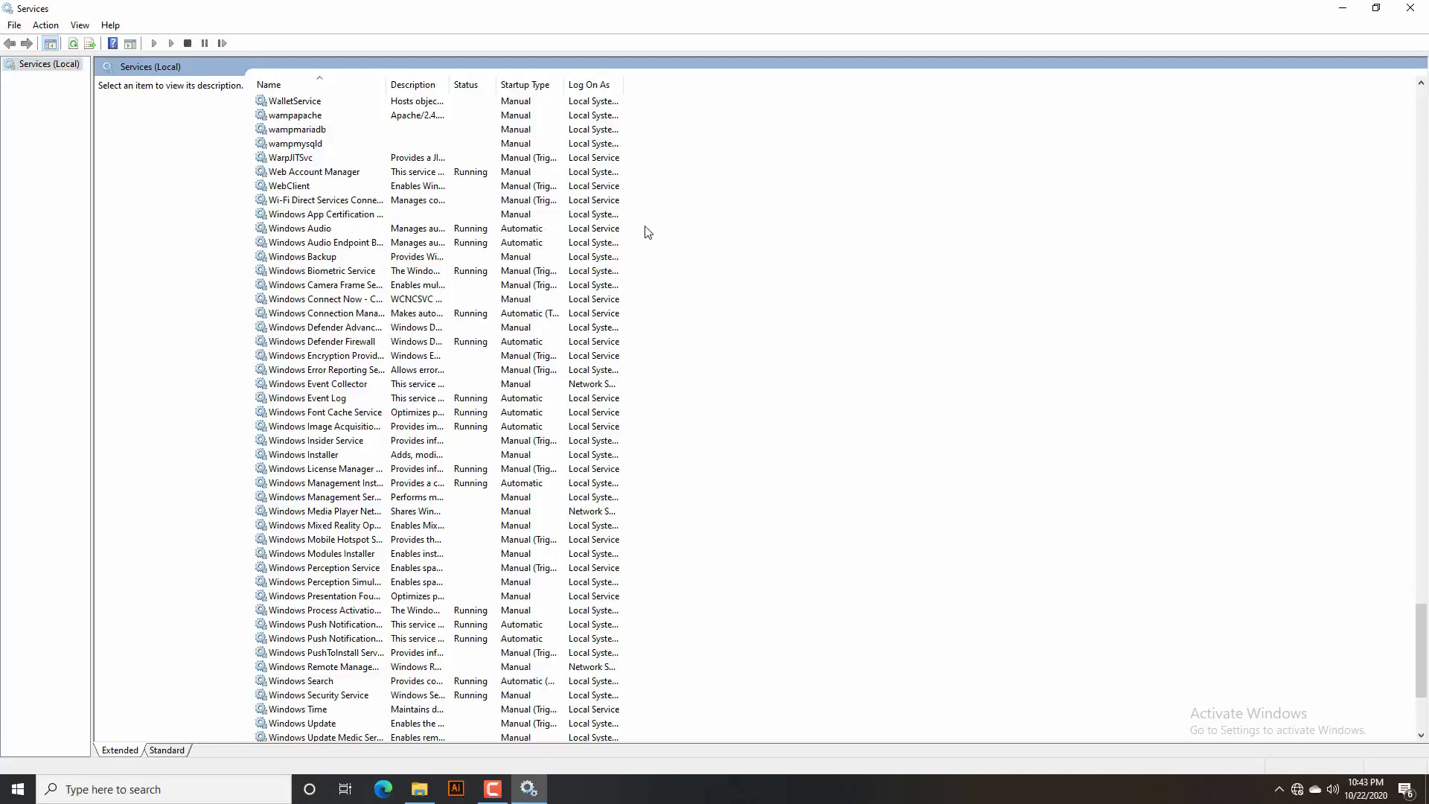
- Inspect the Windows Audio and Windows Audio Endpoint Builder entries, then reselect Windows Audio
{"action": "left_click", "coordinate": [286, 229]}
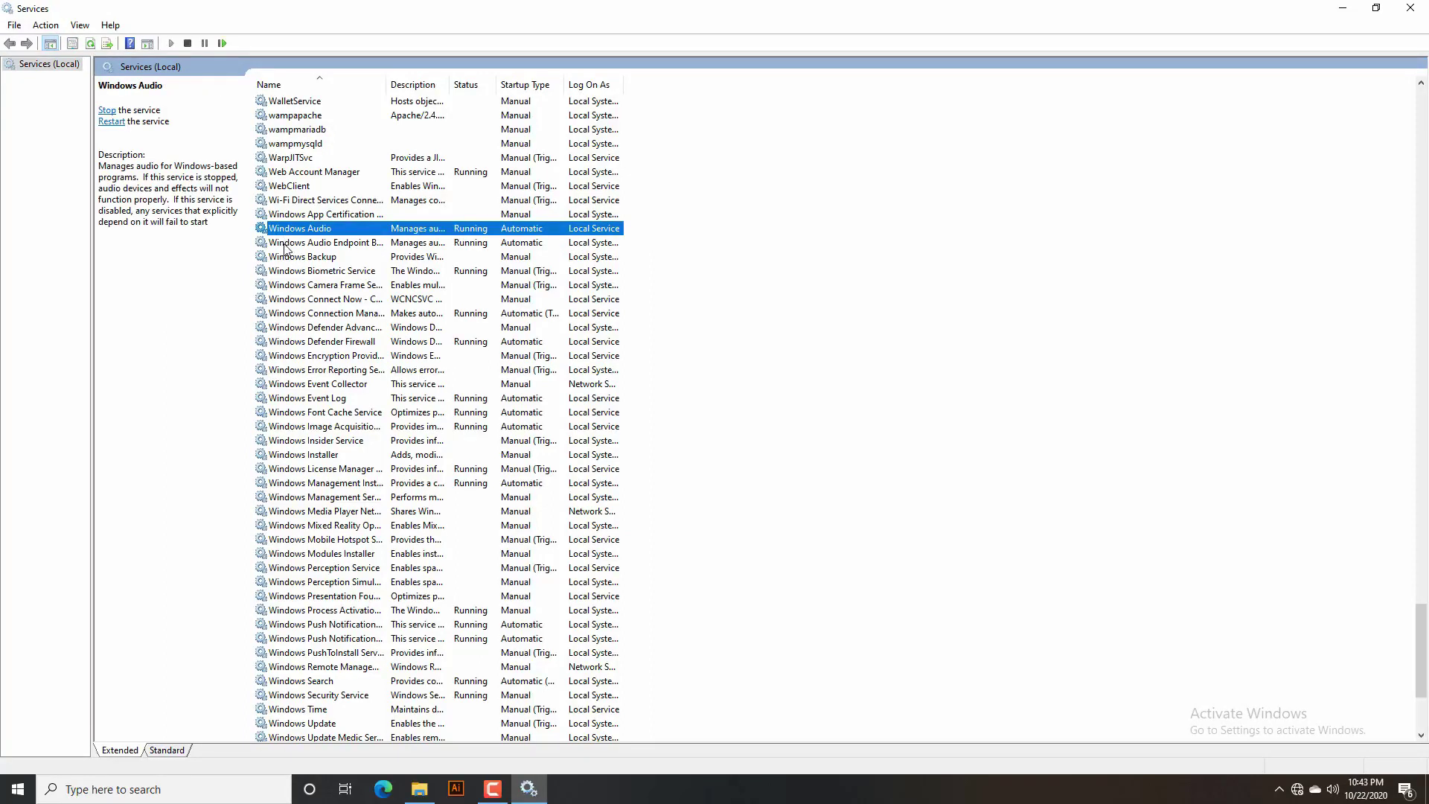
{"action": "left_click", "coordinate": [285, 247]}
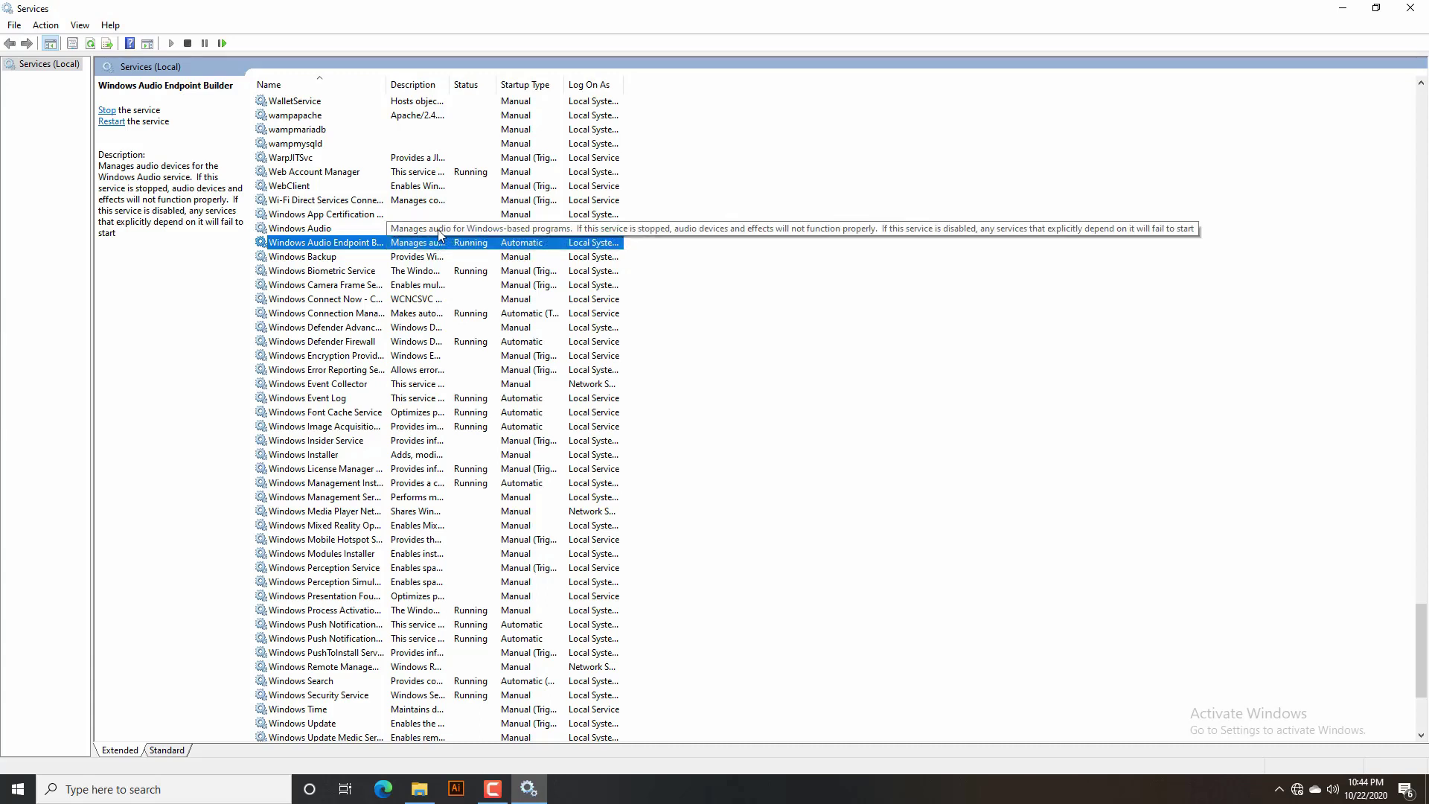
{"action": "right_click", "coordinate": [331, 231]}
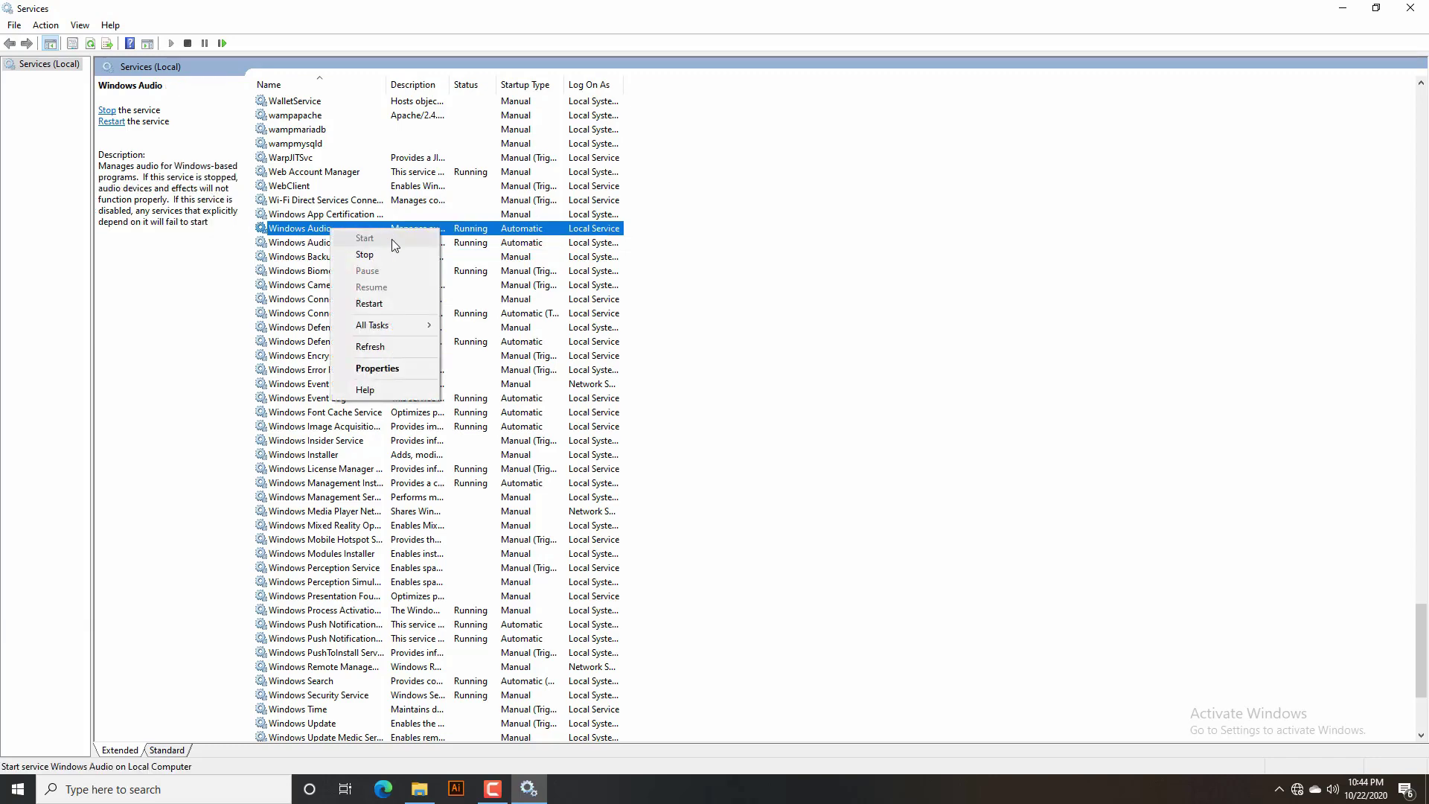
{"action": "right_click", "coordinate": [323, 243]}
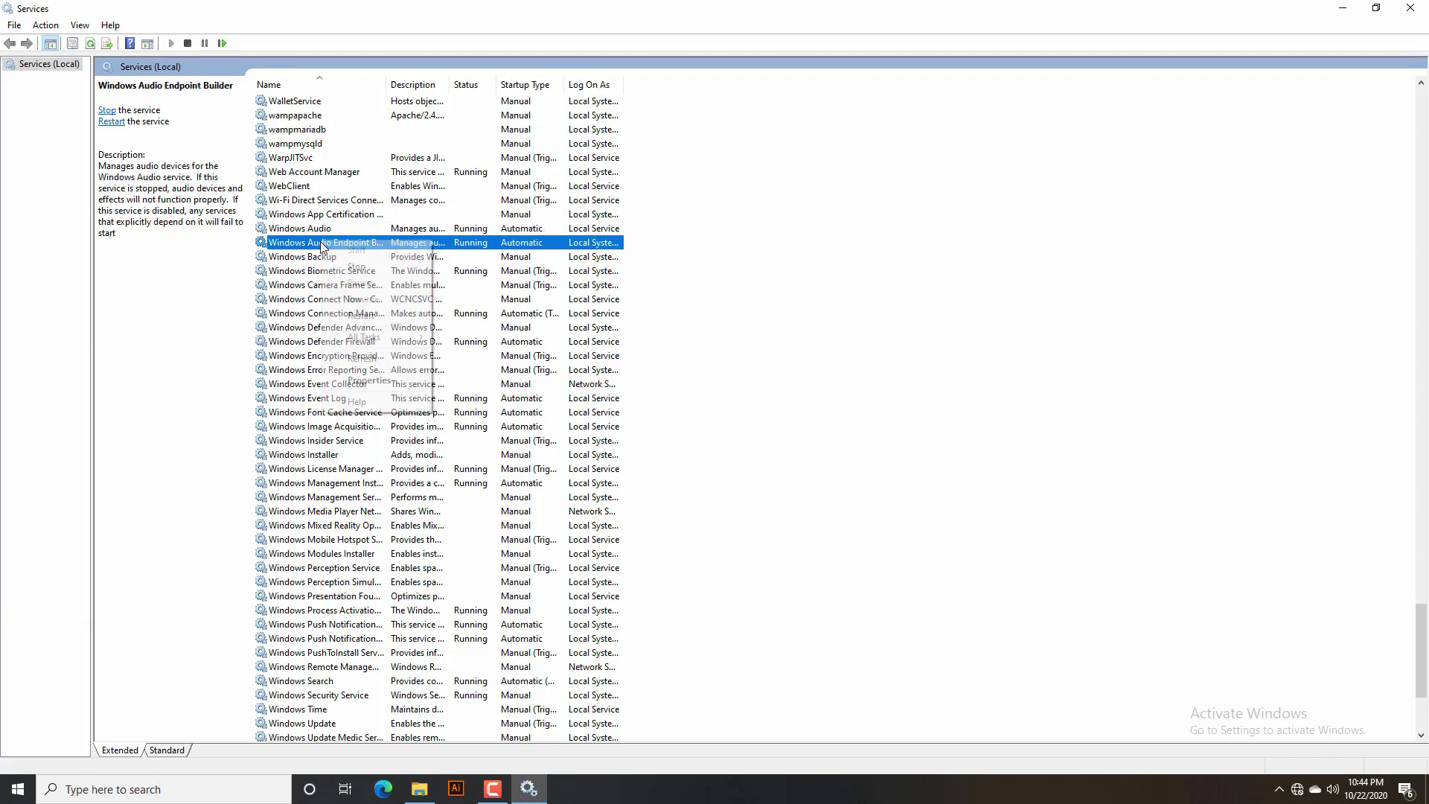
{"action": "left_click", "coordinate": [341, 231]}
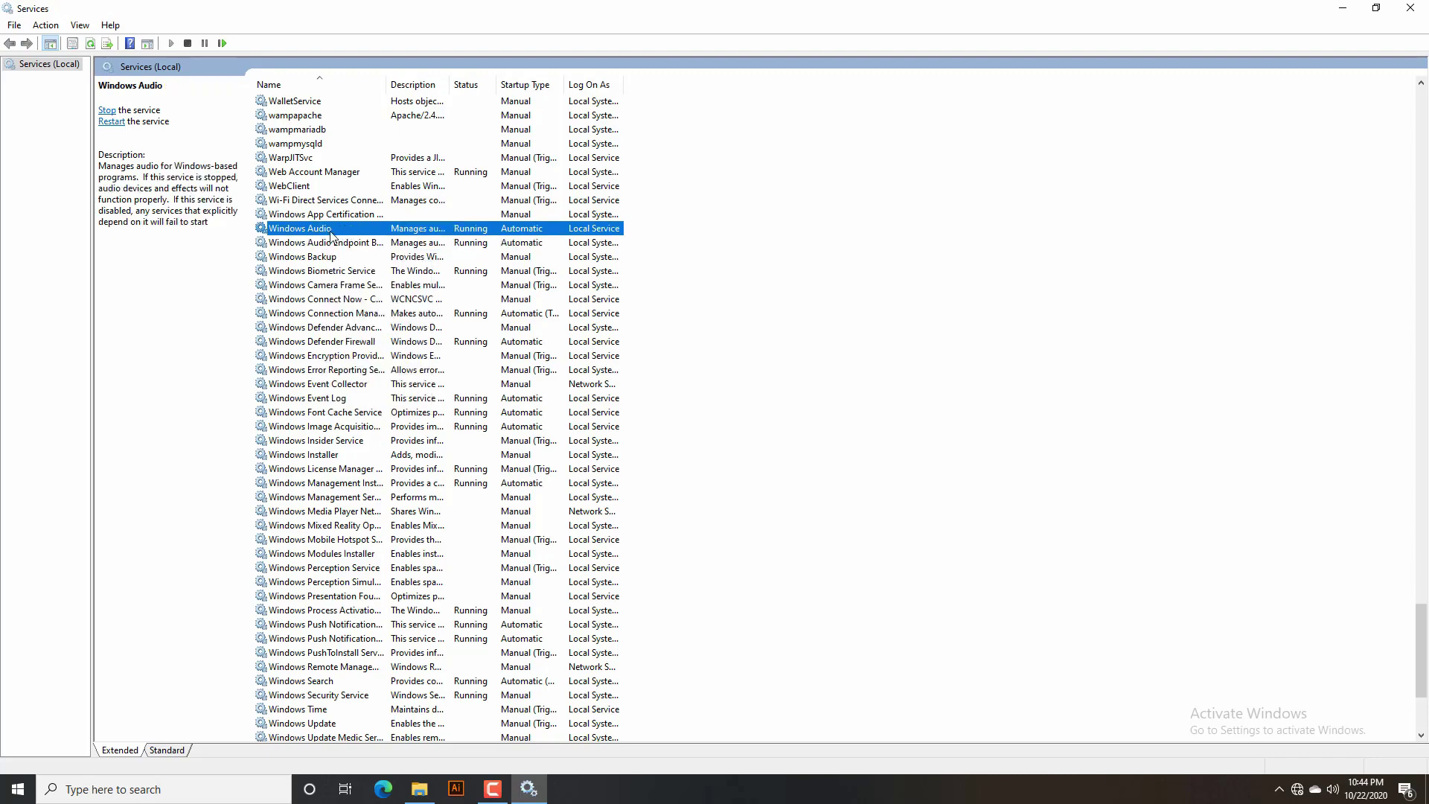
- Confirm Windows Audio is Running and keep its startup type at Automatic
{"action": "double_click", "coordinate": [353, 230]}
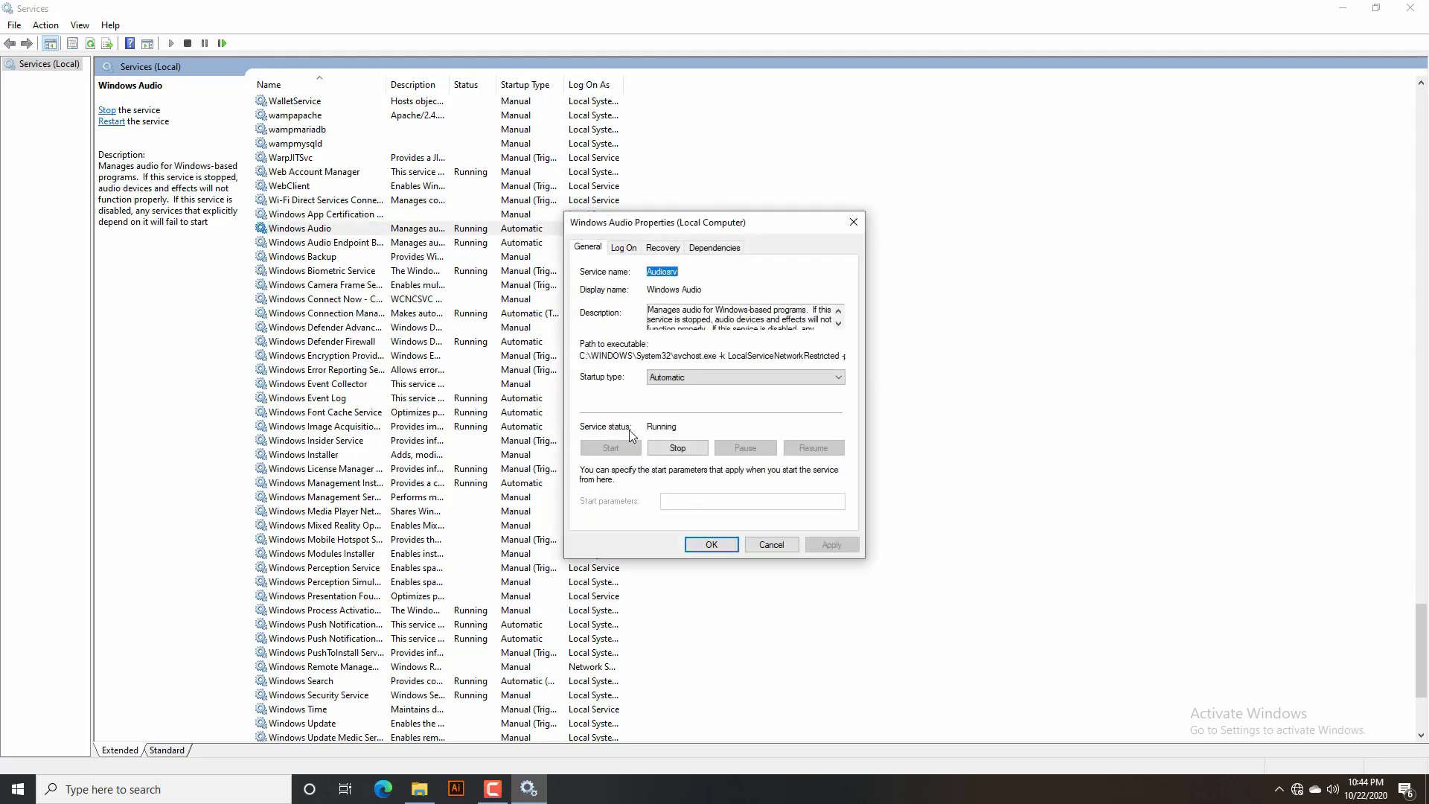
{"action": "left_click", "coordinate": [718, 385]}
{"action": "left_click", "coordinate": [708, 382]}
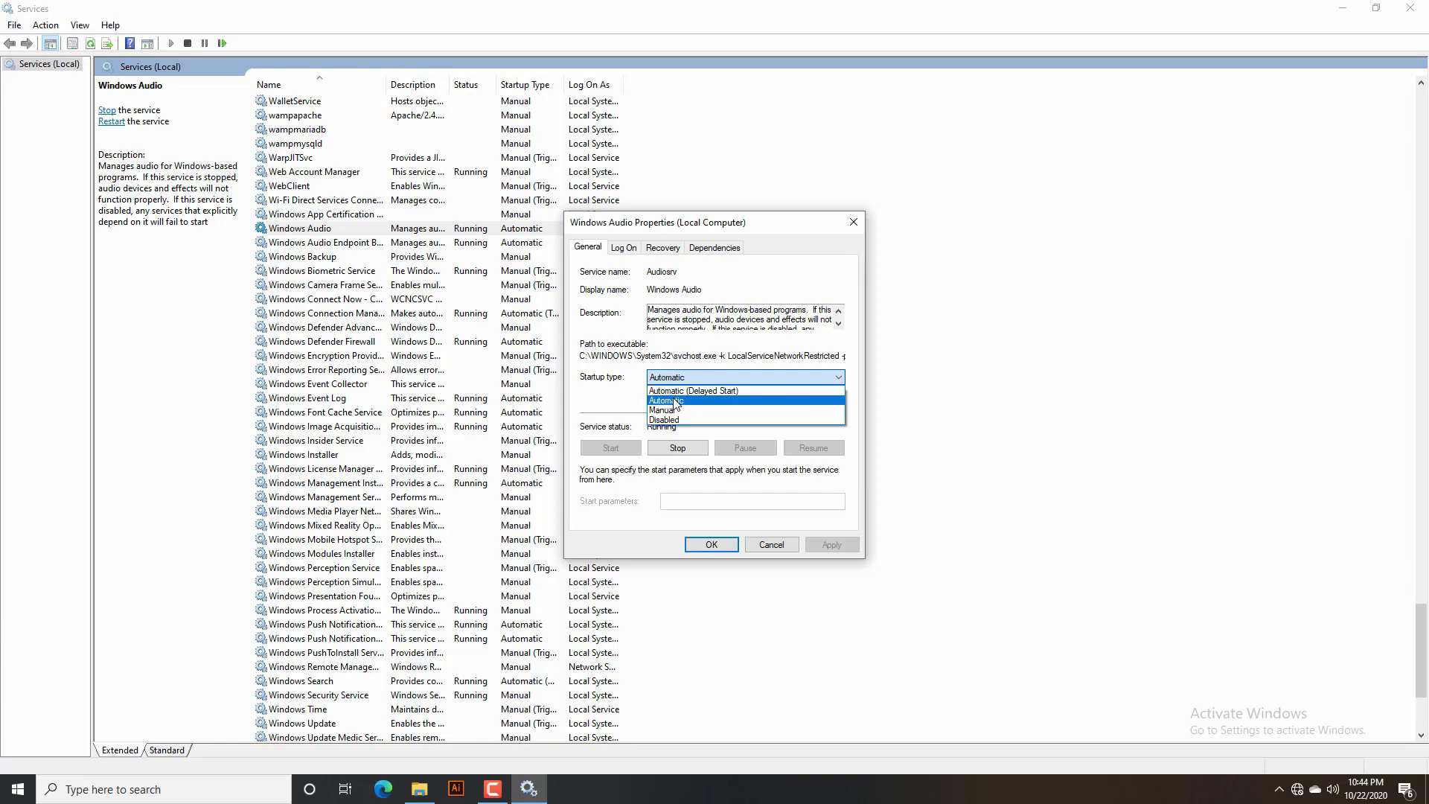
{"action": "left_click", "coordinate": [618, 396]}
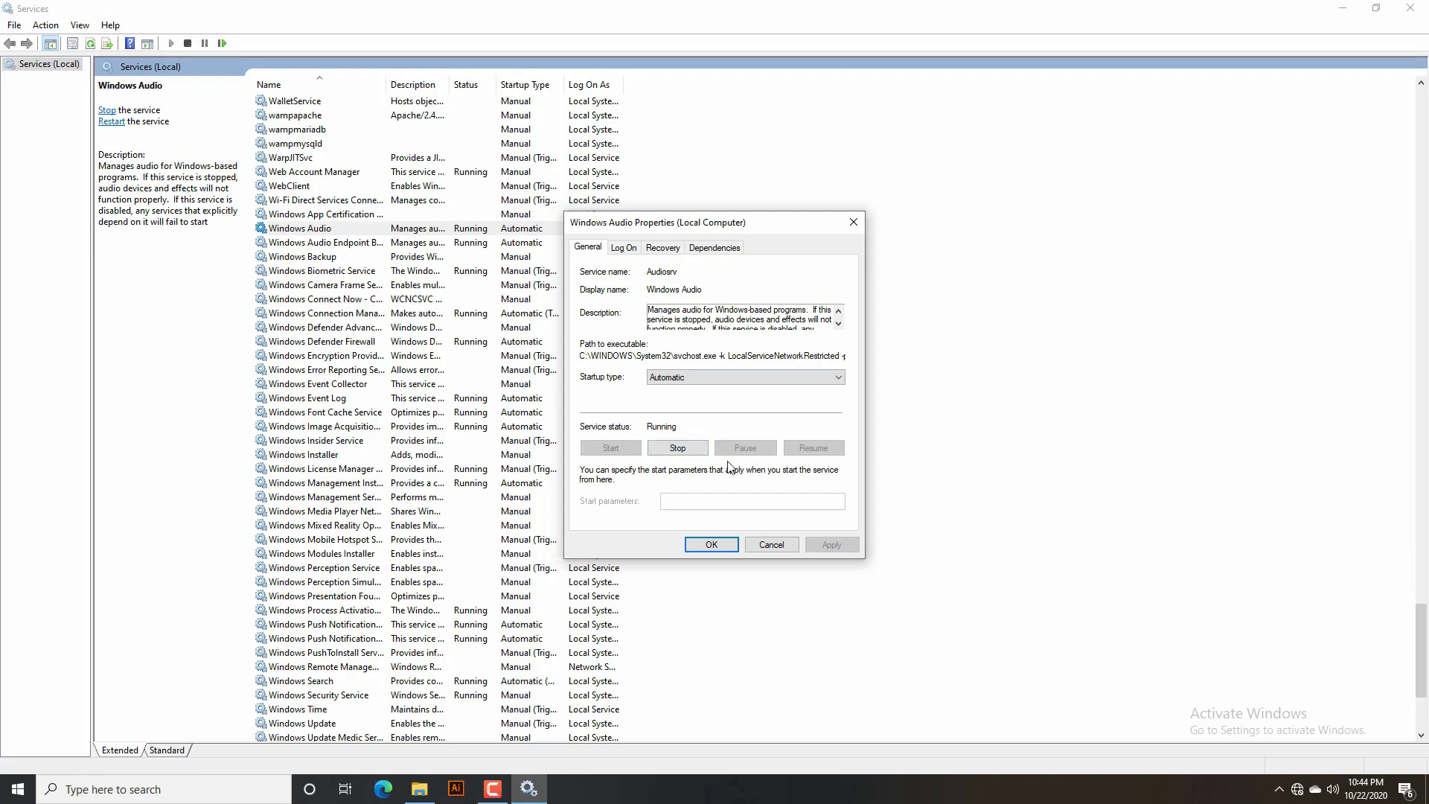
{"action": "left_click", "coordinate": [714, 550]}
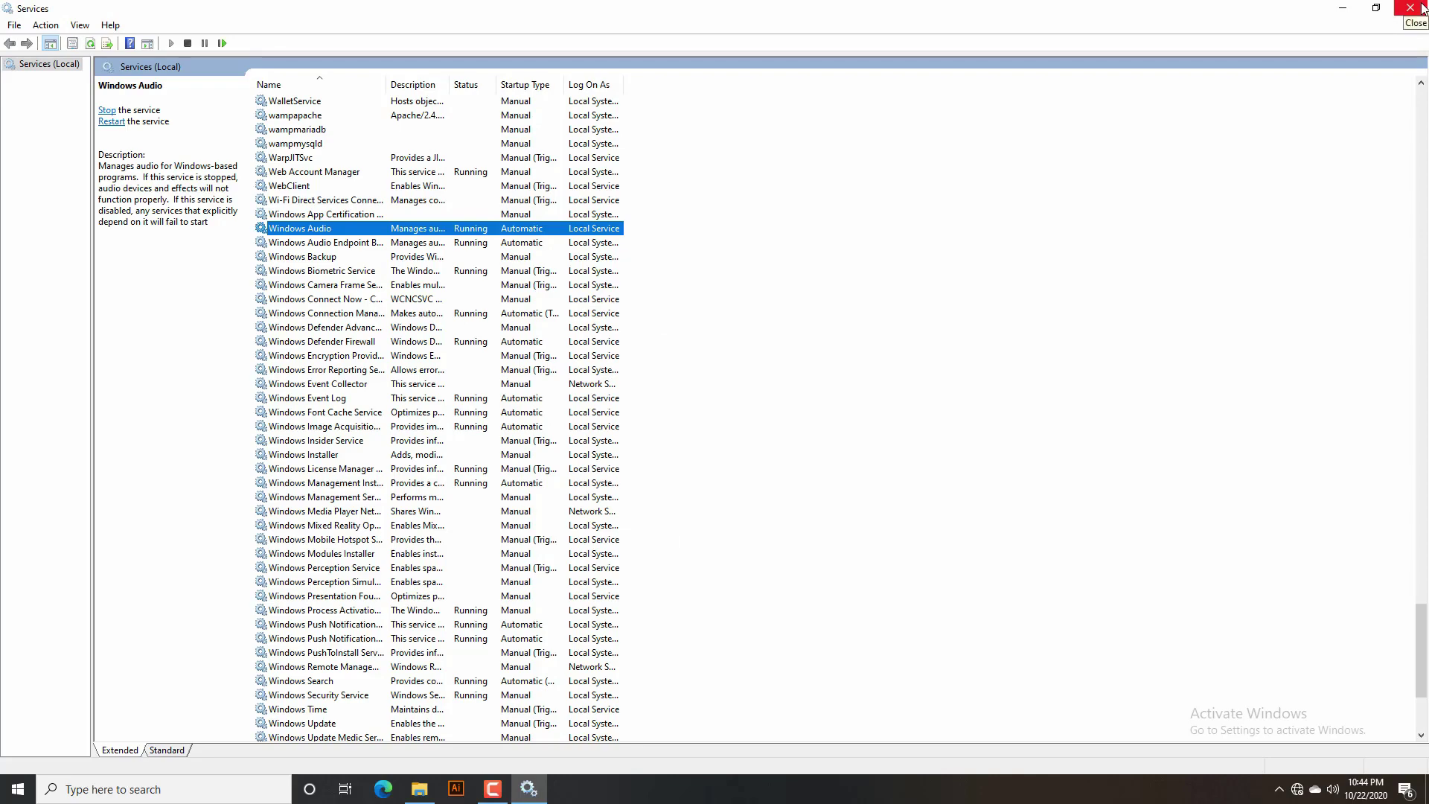
- Close the Services window to return to the desktop
{"action": "left_click", "coordinate": [1414, 9]}
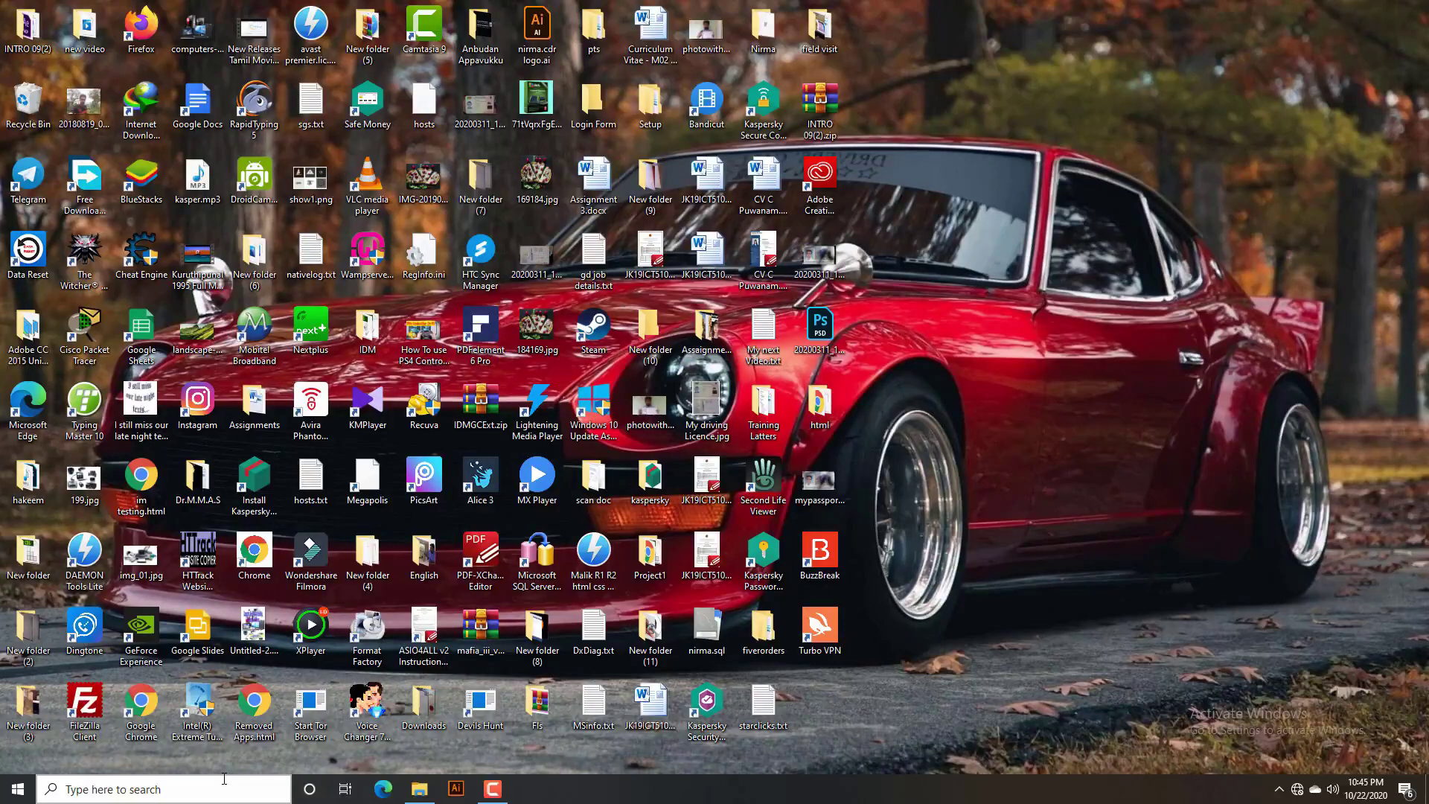
- Replace services.msc with devmgmt.msc in the Run dialog
{"action": "left_click", "coordinate": [168, 789]}
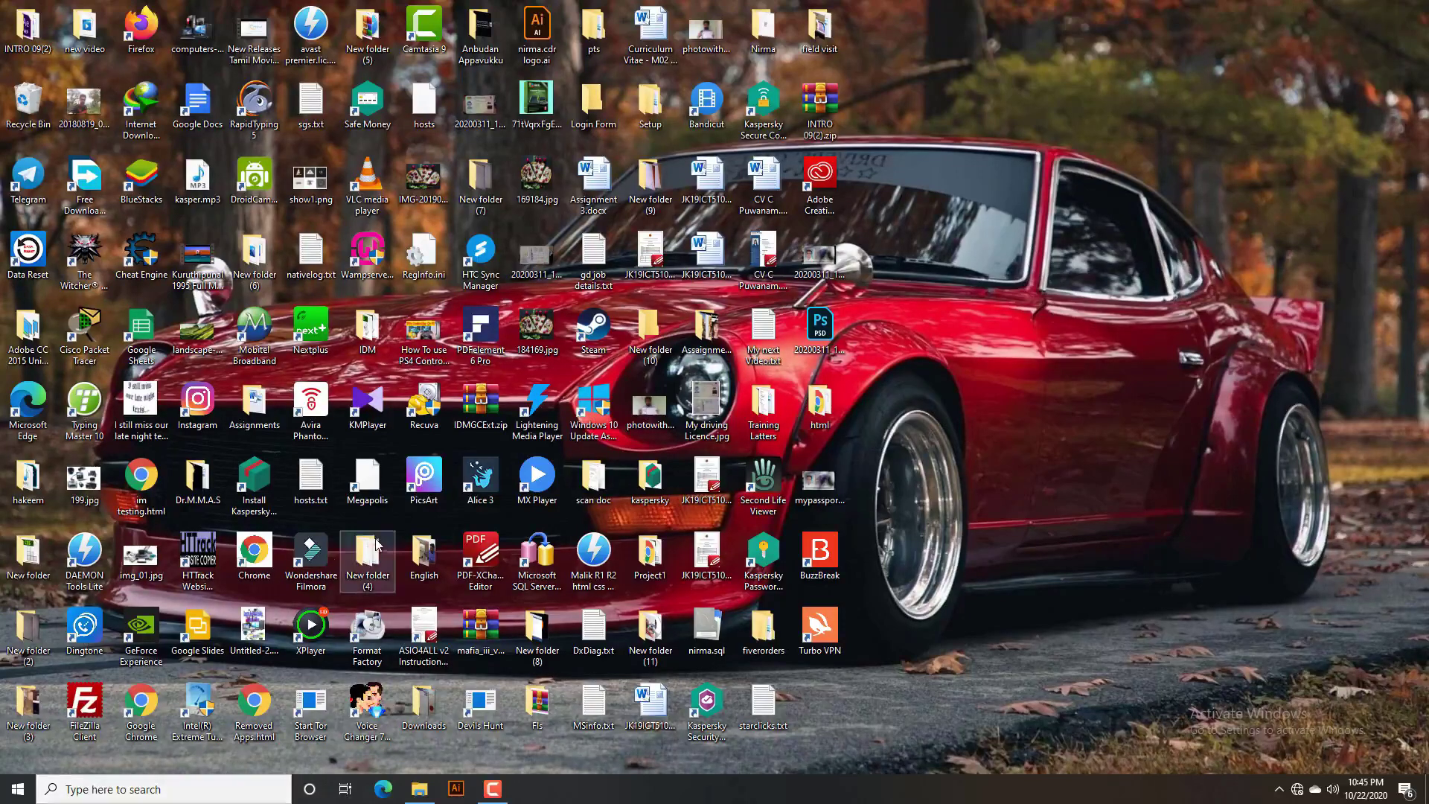
{"action": "type", "text": "device"}
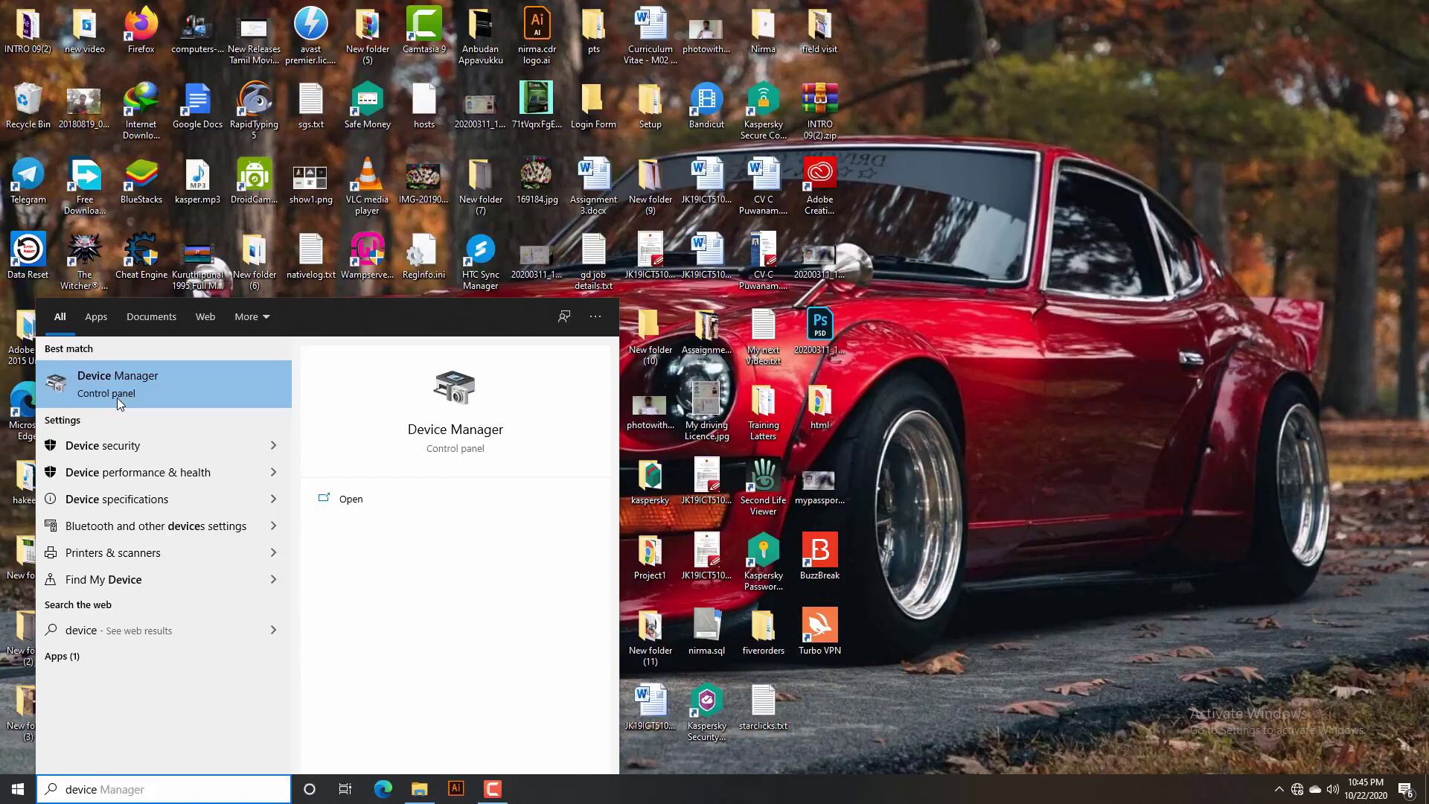
{"action": "left_click", "coordinate": [898, 749]}
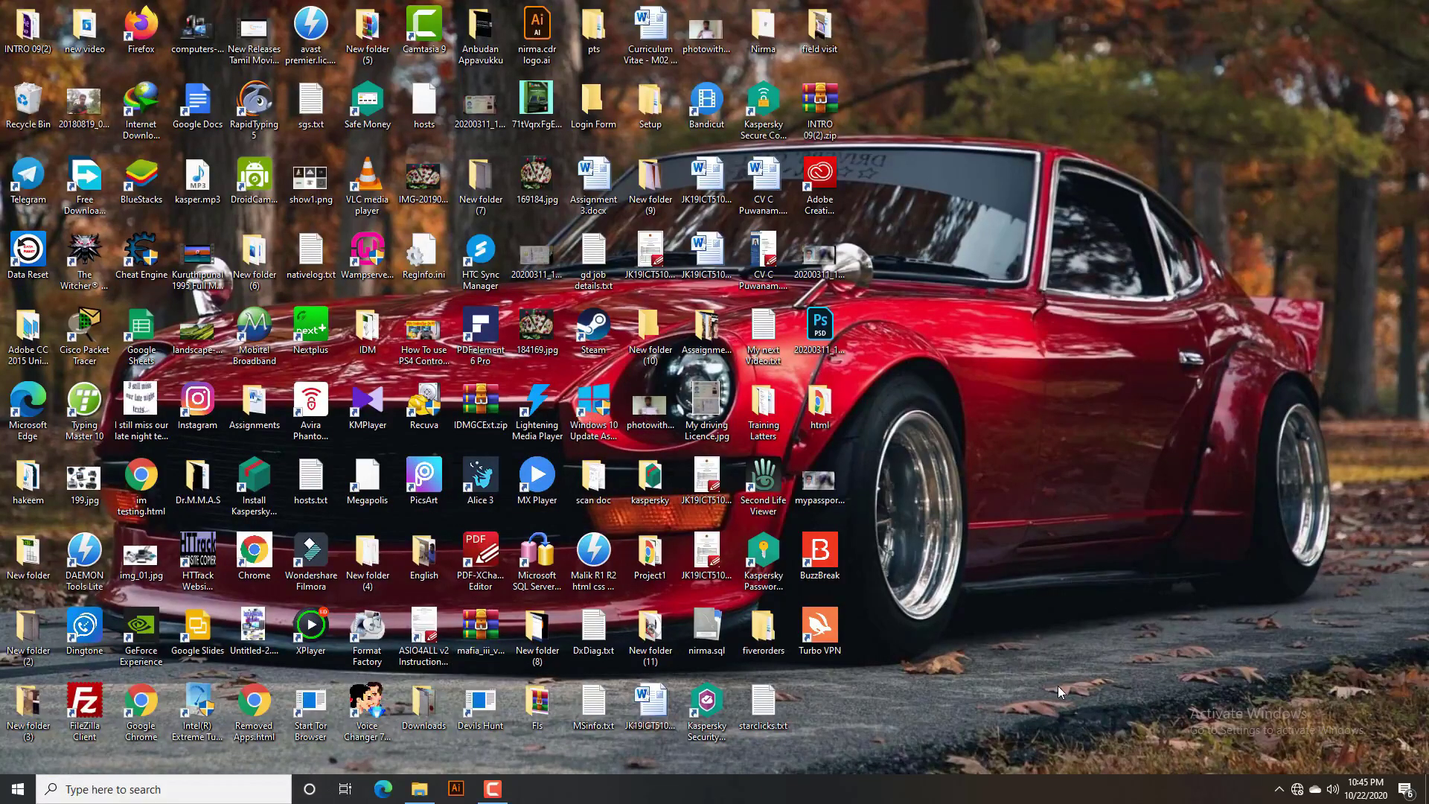
{"action": "key", "text": "super+r"}
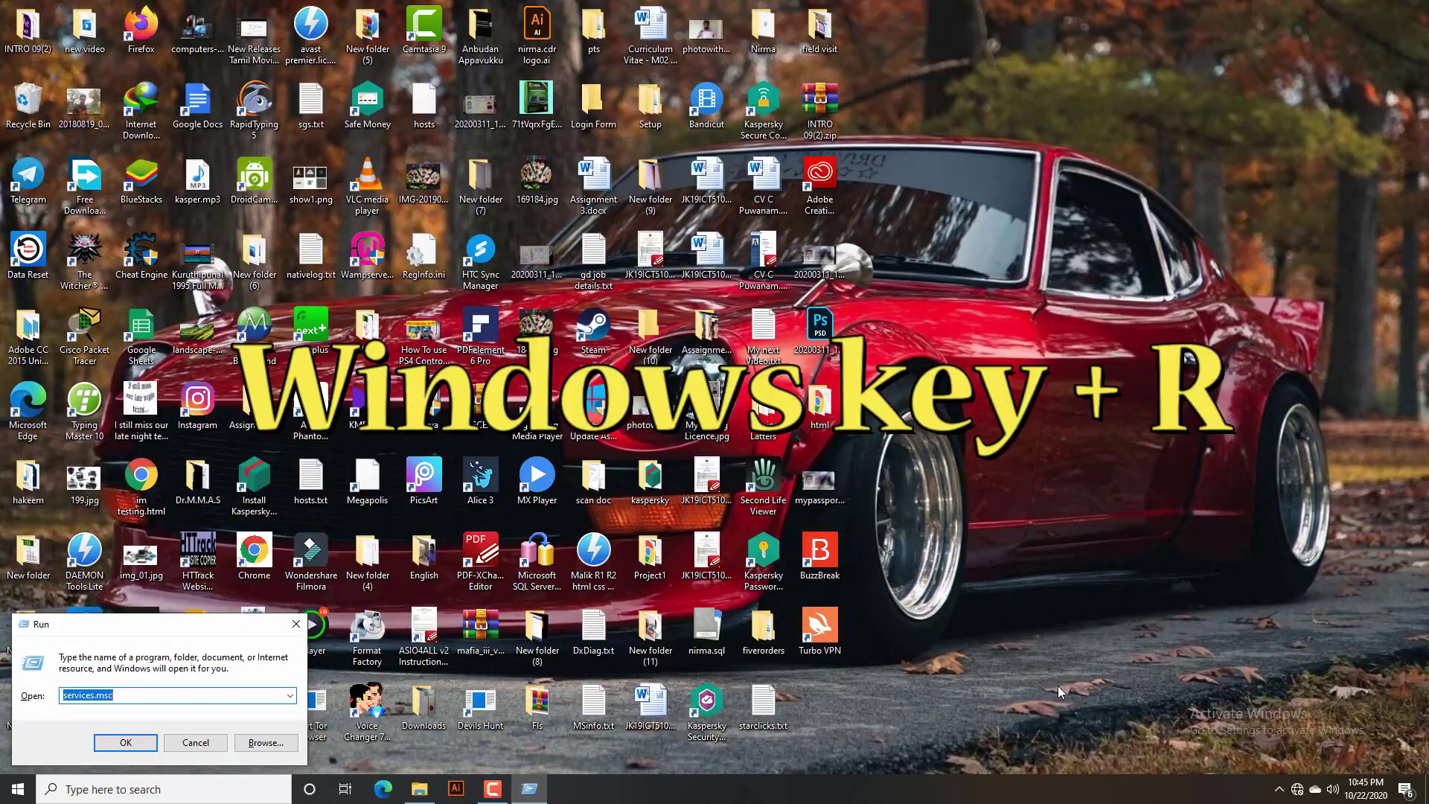
{"action": "key", "text": "BackSpace"}
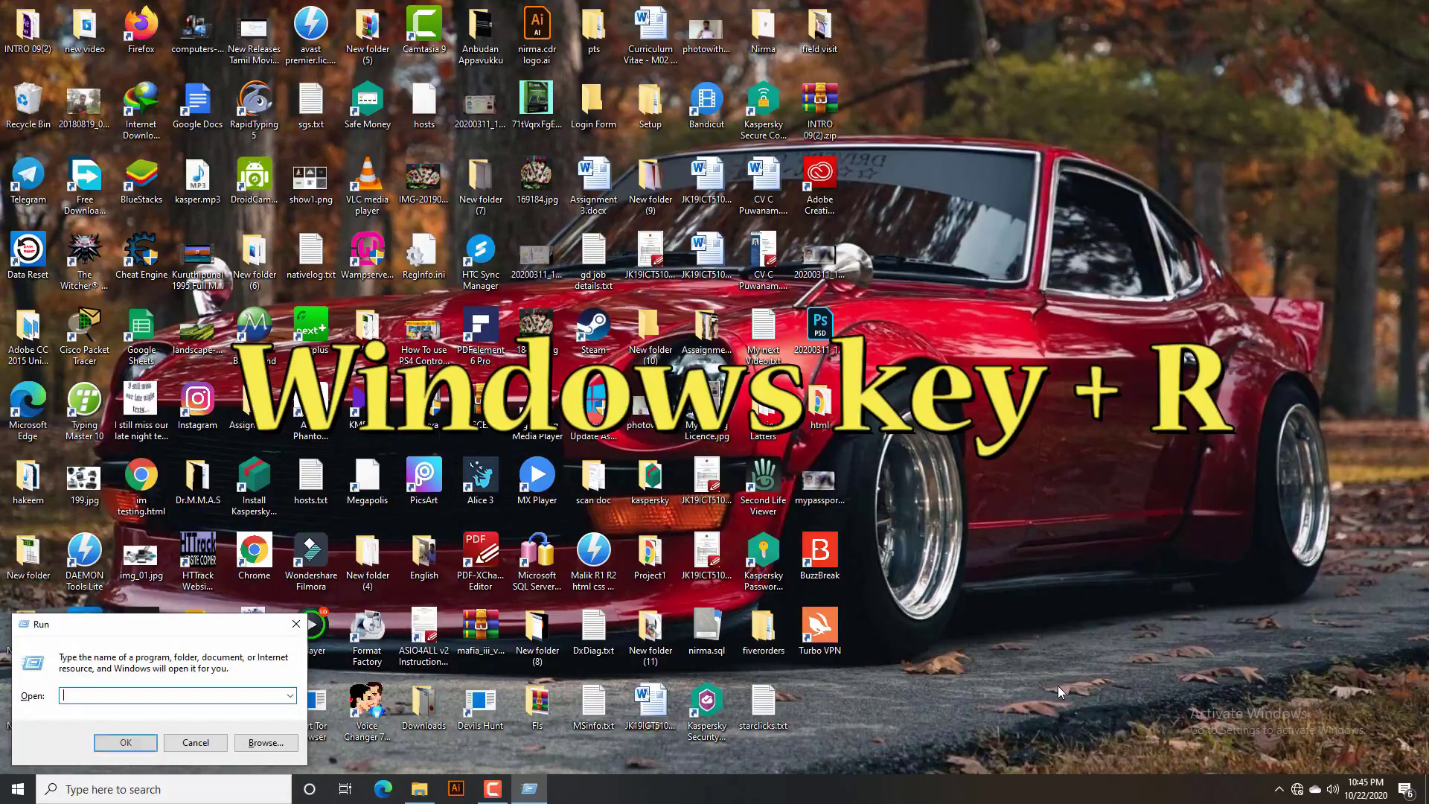
{"action": "type", "text": "d"}
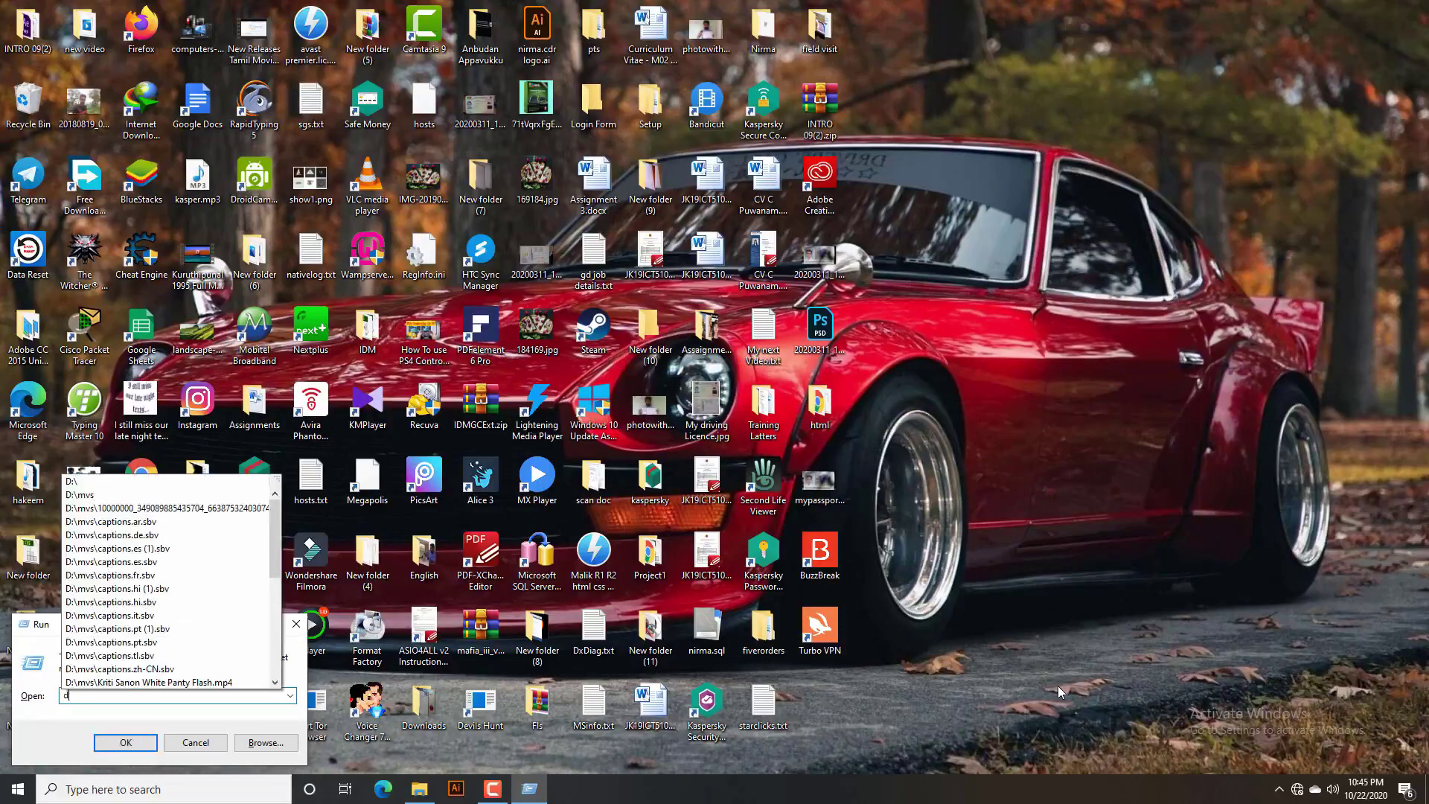
{"action": "type", "text": "evm"}
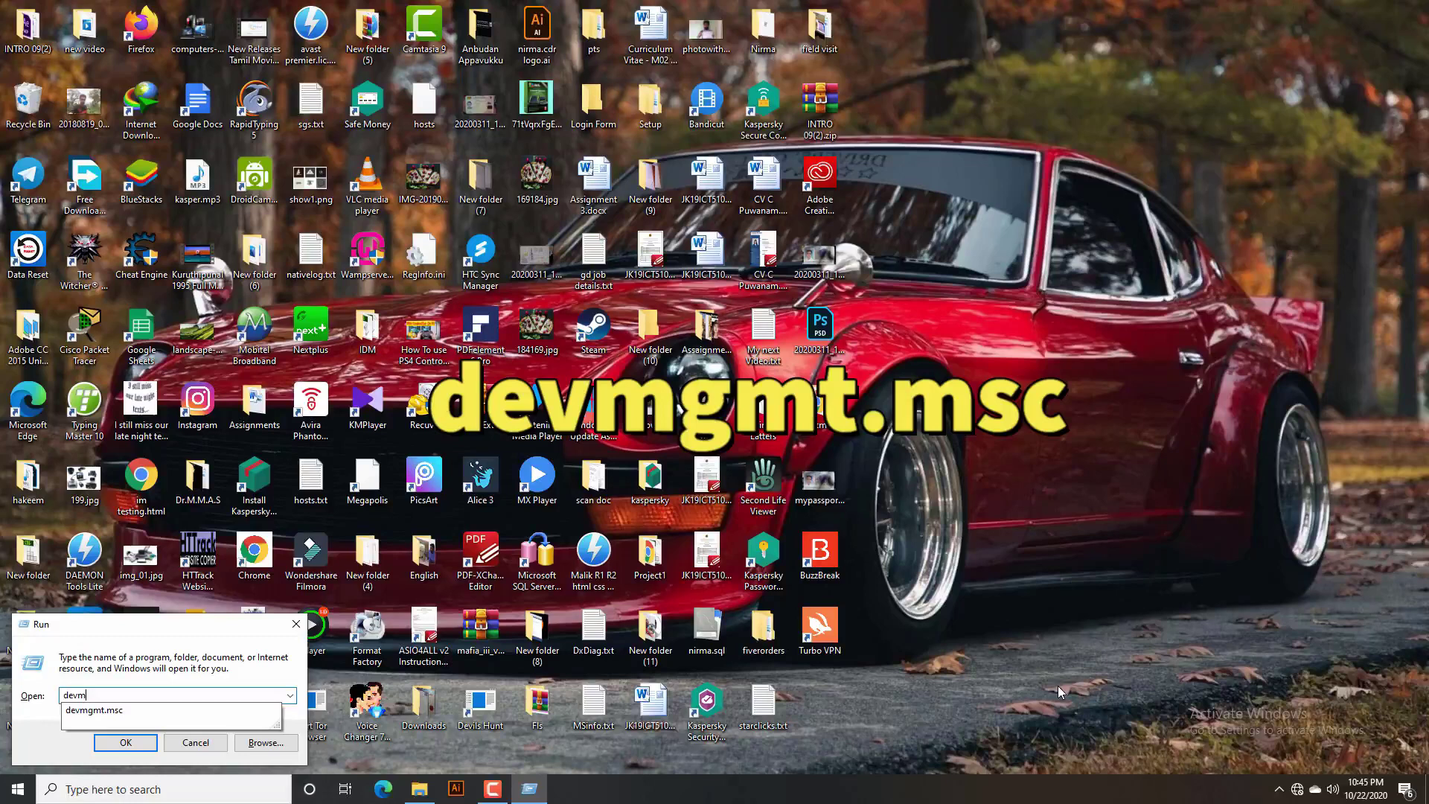
{"action": "key", "text": "Down"}
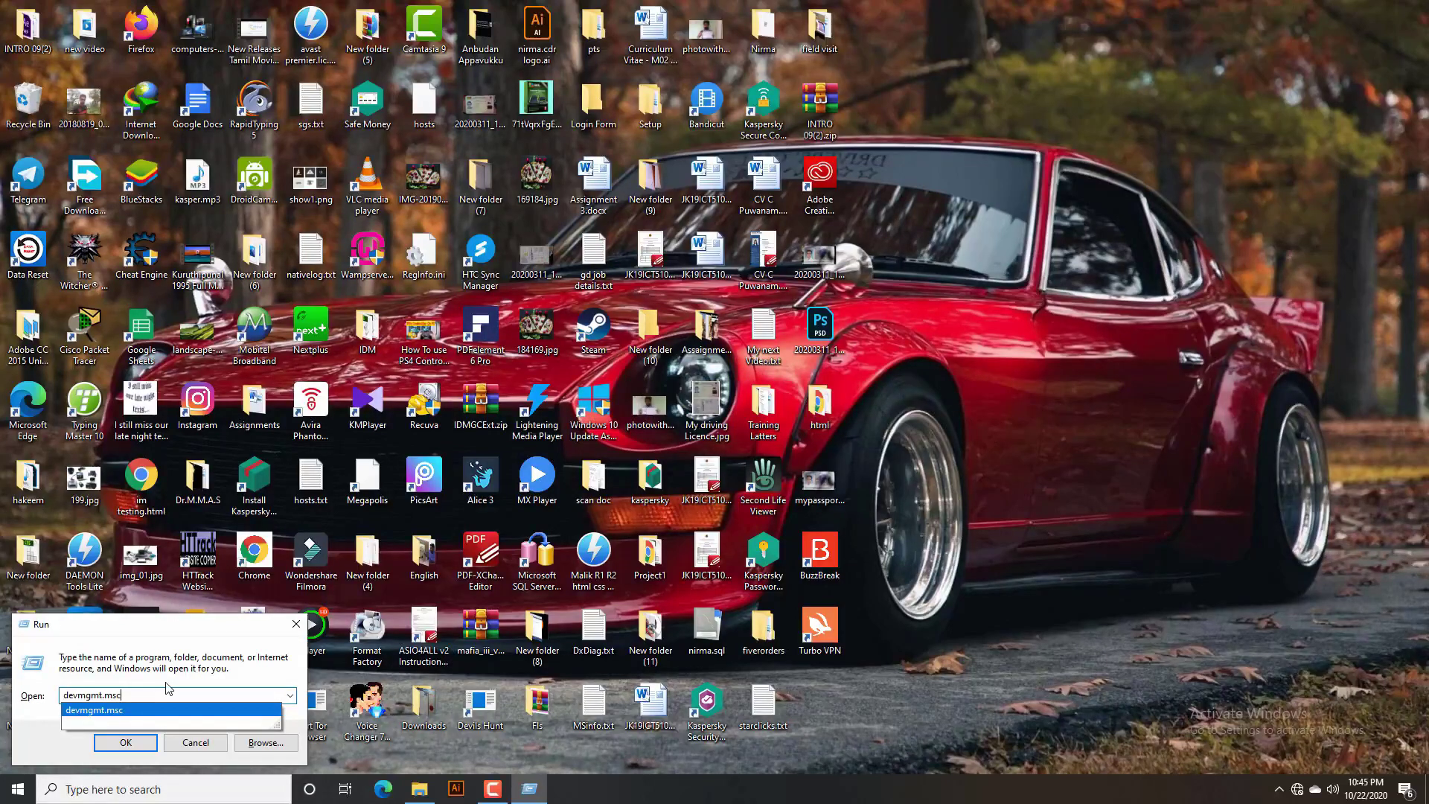
- Launch Device Manager and select Realtek(R) Audio under Sound, video and game controllers
{"action": "left_click", "coordinate": [126, 744]}
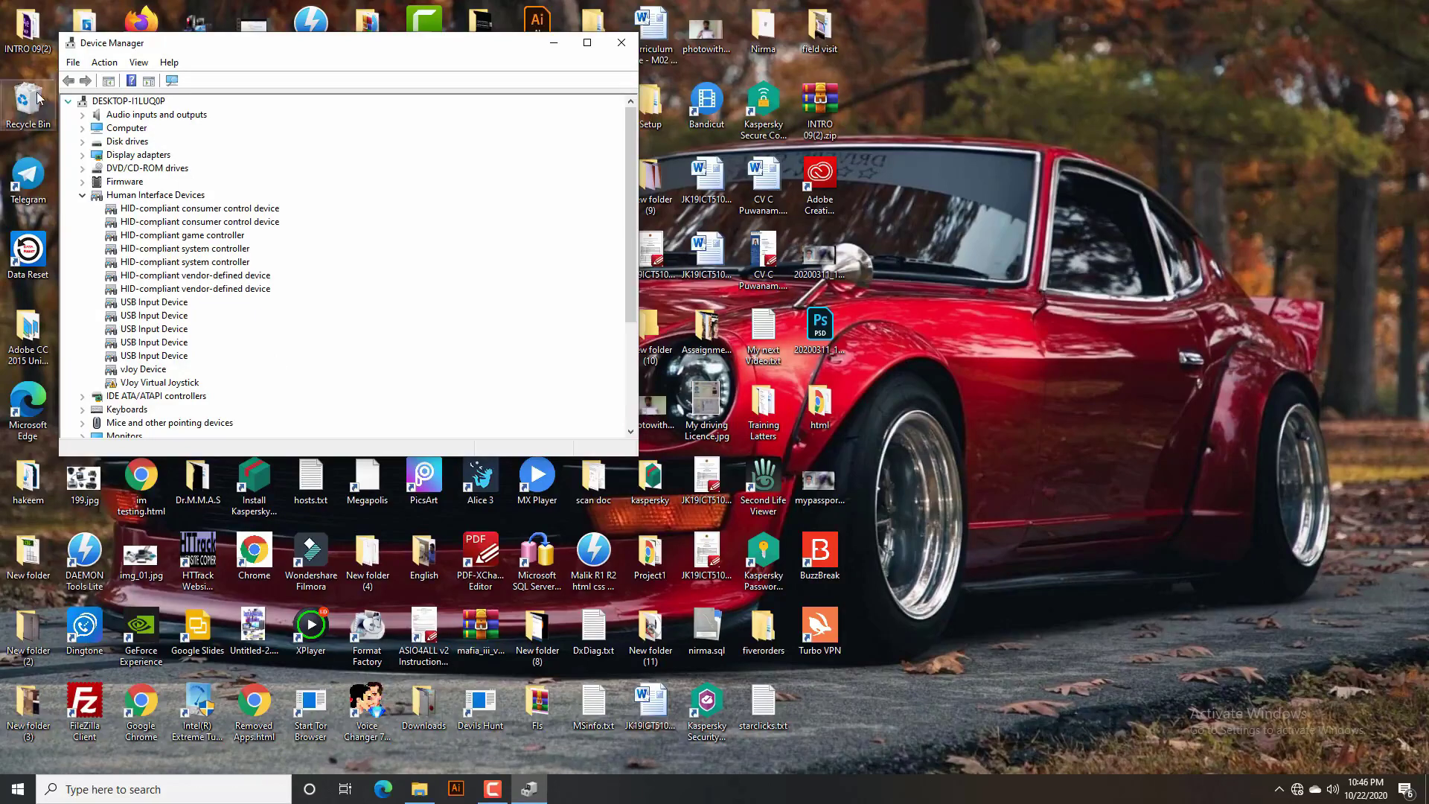
{"action": "scroll", "coordinate": [218, 386], "scroll_direction": "down", "scroll_amount": 3}
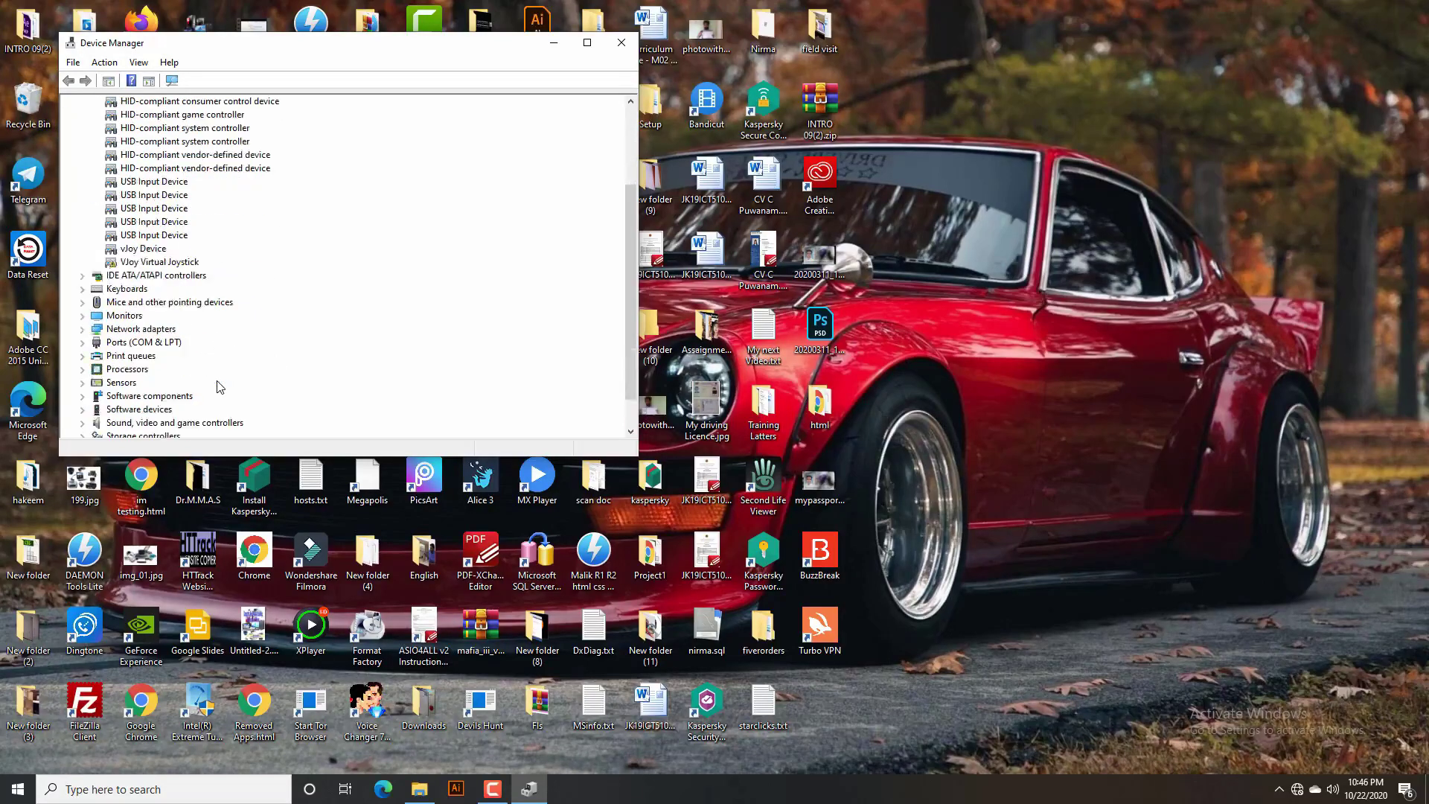
{"action": "scroll", "coordinate": [223, 408], "scroll_direction": "down", "scroll_amount": 2}
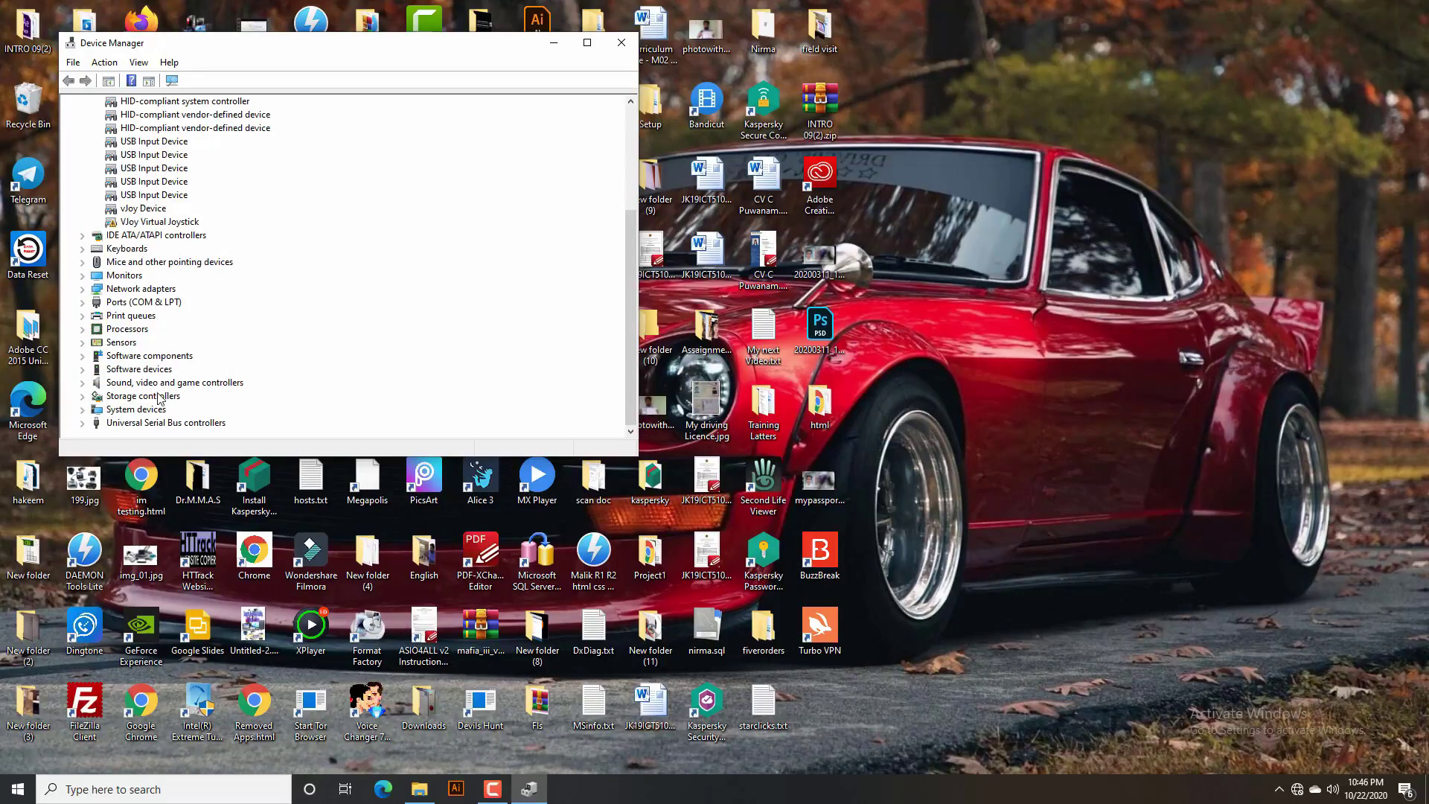
{"action": "left_click", "coordinate": [85, 382]}
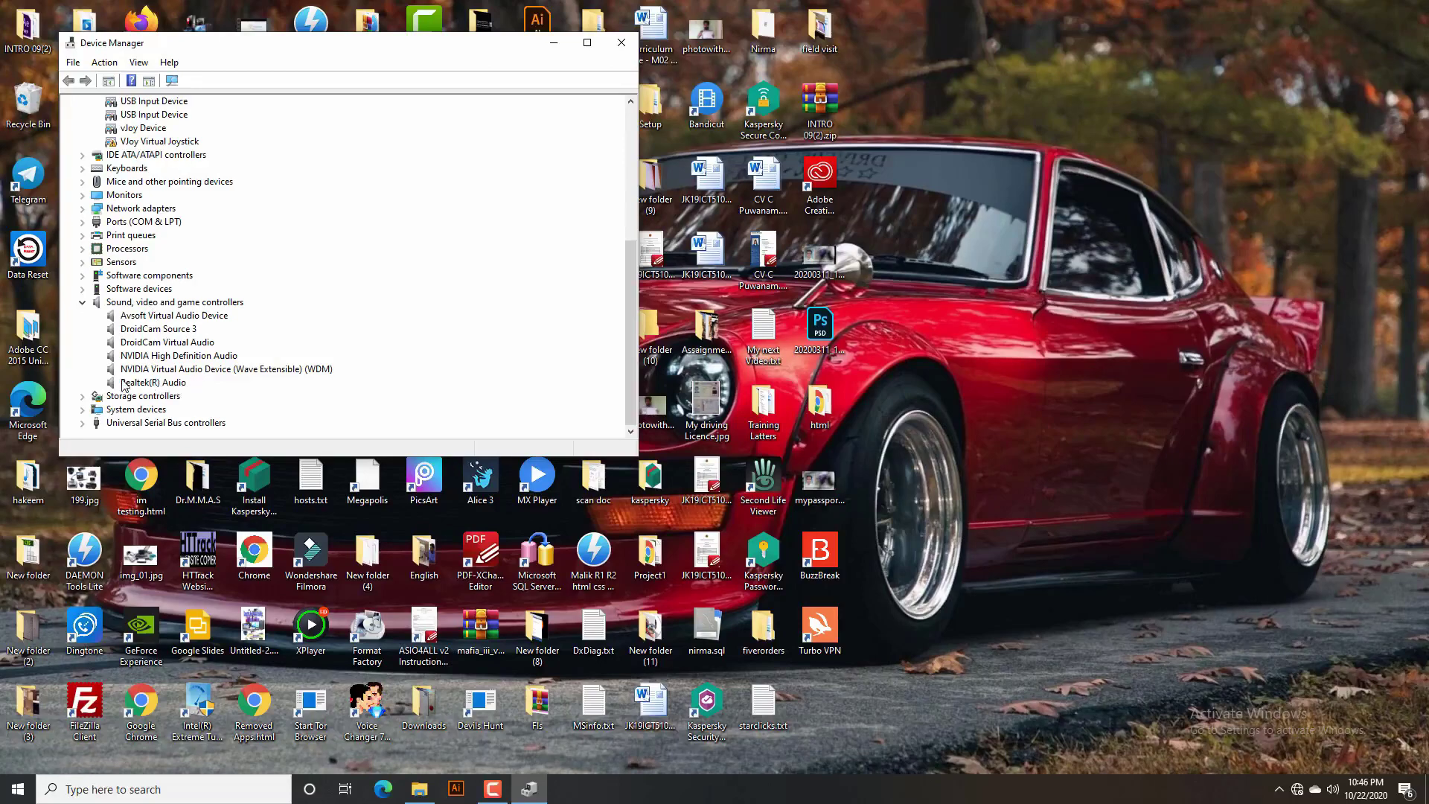
{"action": "left_click", "coordinate": [159, 384]}
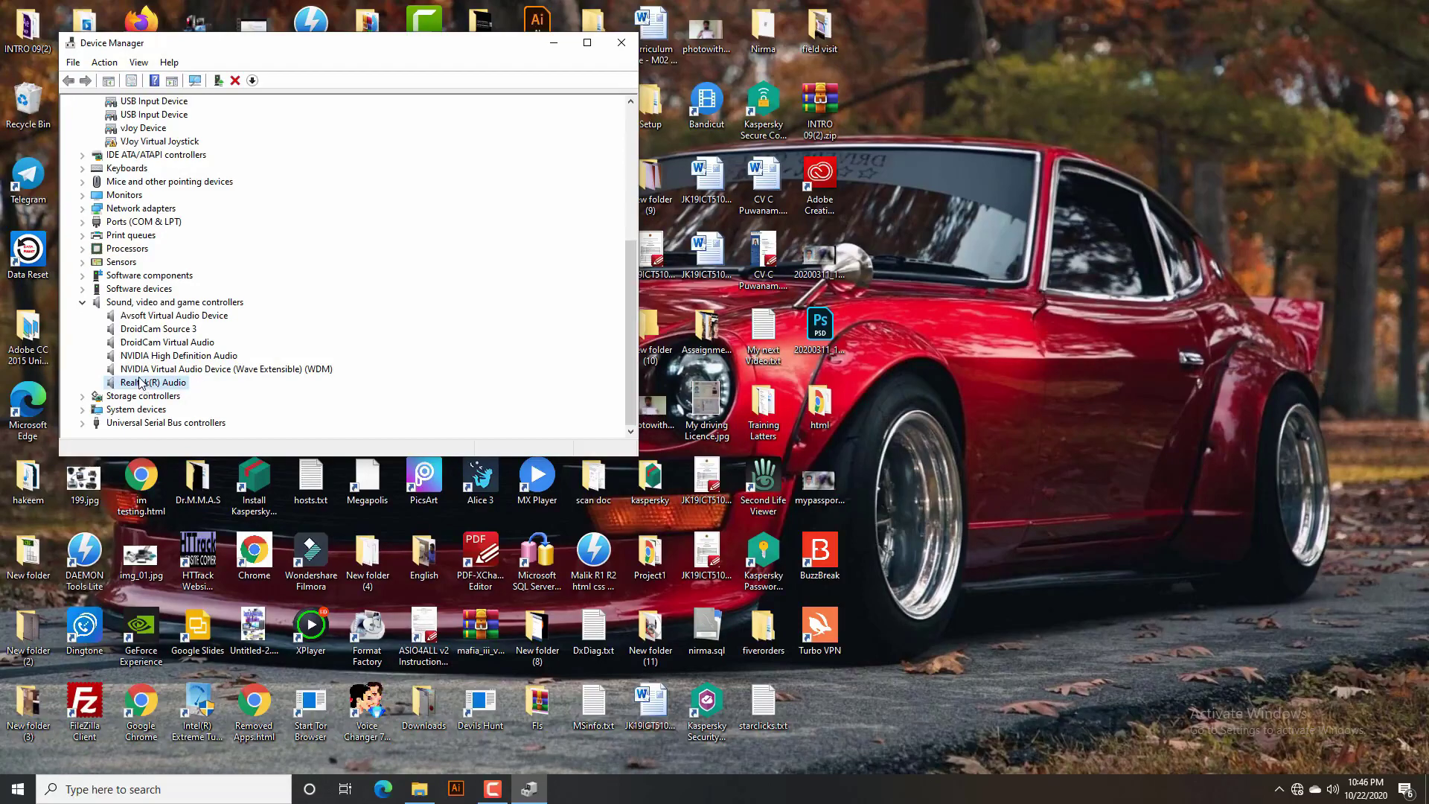
- View the Realtek(R) Audio actions, including Update driver, then close Device Manager
{"action": "right_click", "coordinate": [131, 386]}
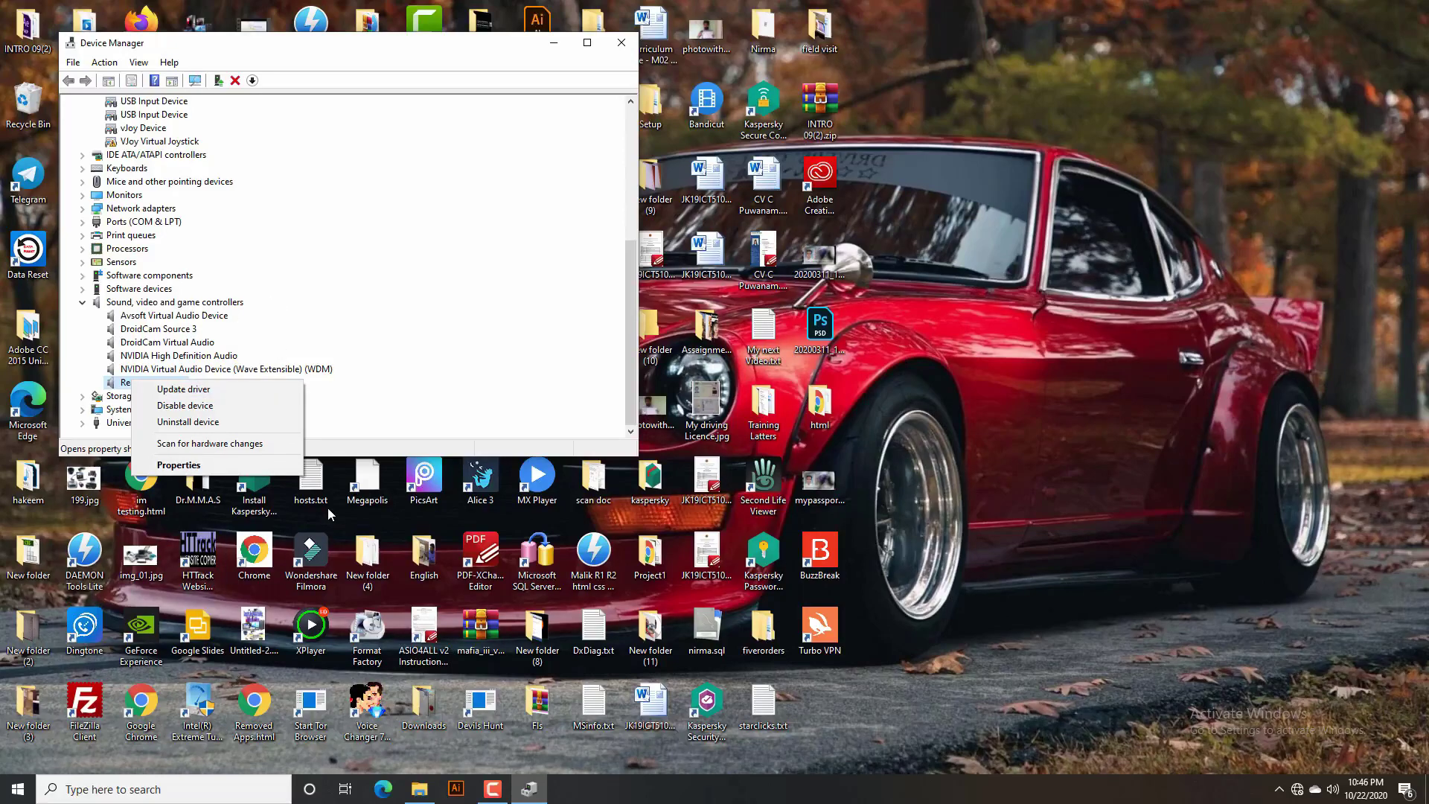
{"action": "left_click", "coordinate": [627, 46]}
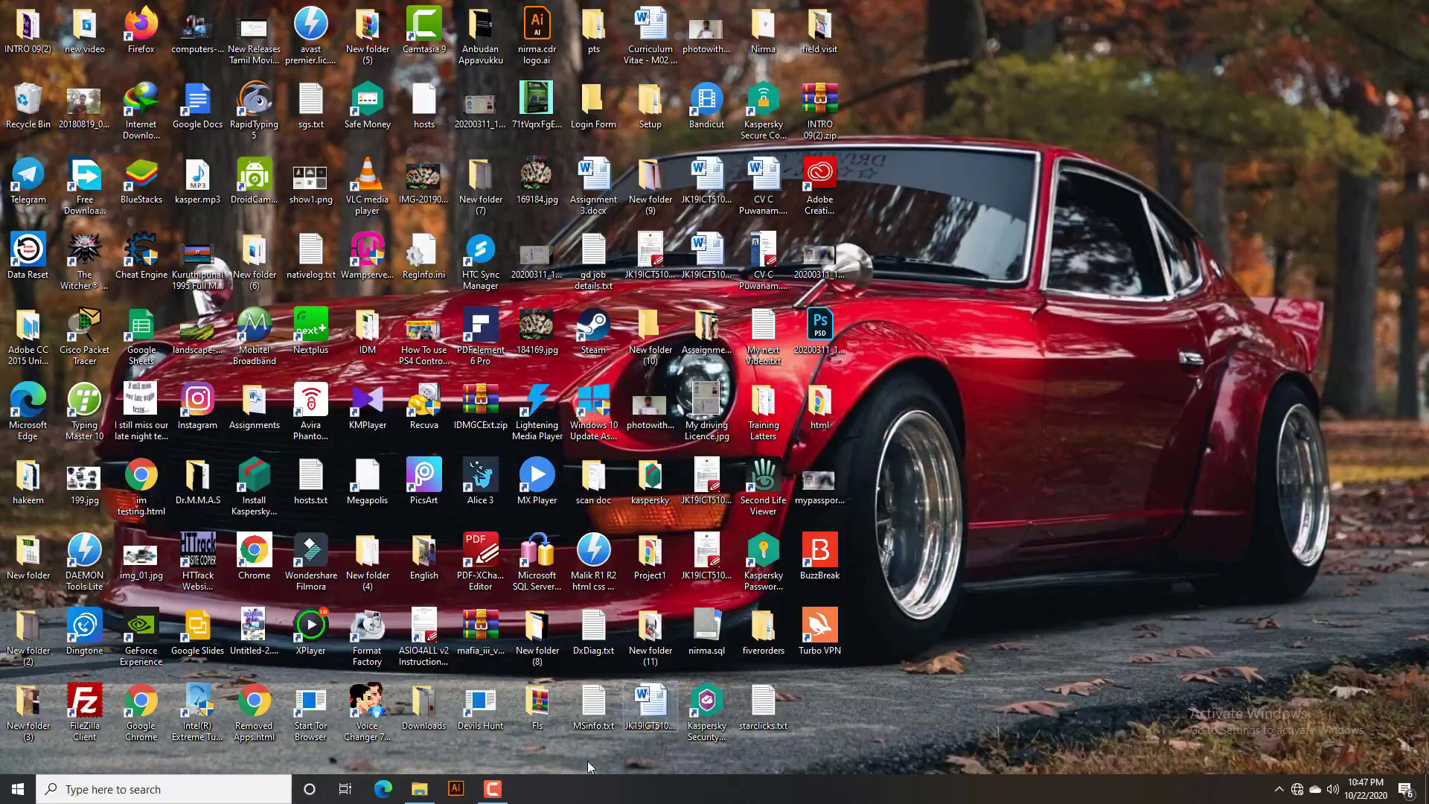
- Reopen Device Manager by searching 'devi' from the taskbar
{"action": "left_click", "coordinate": [262, 788]}
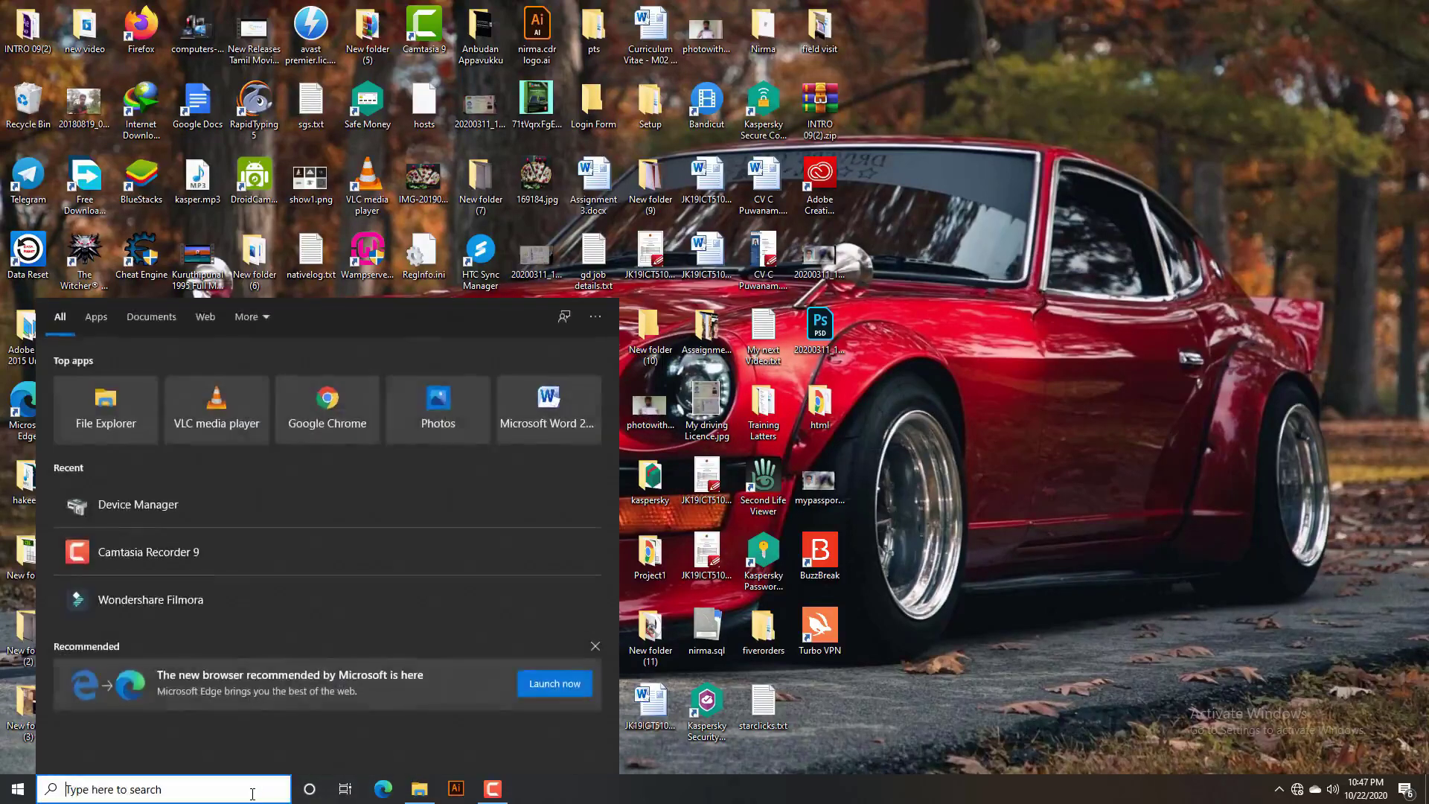
{"action": "type", "text": "devi"}
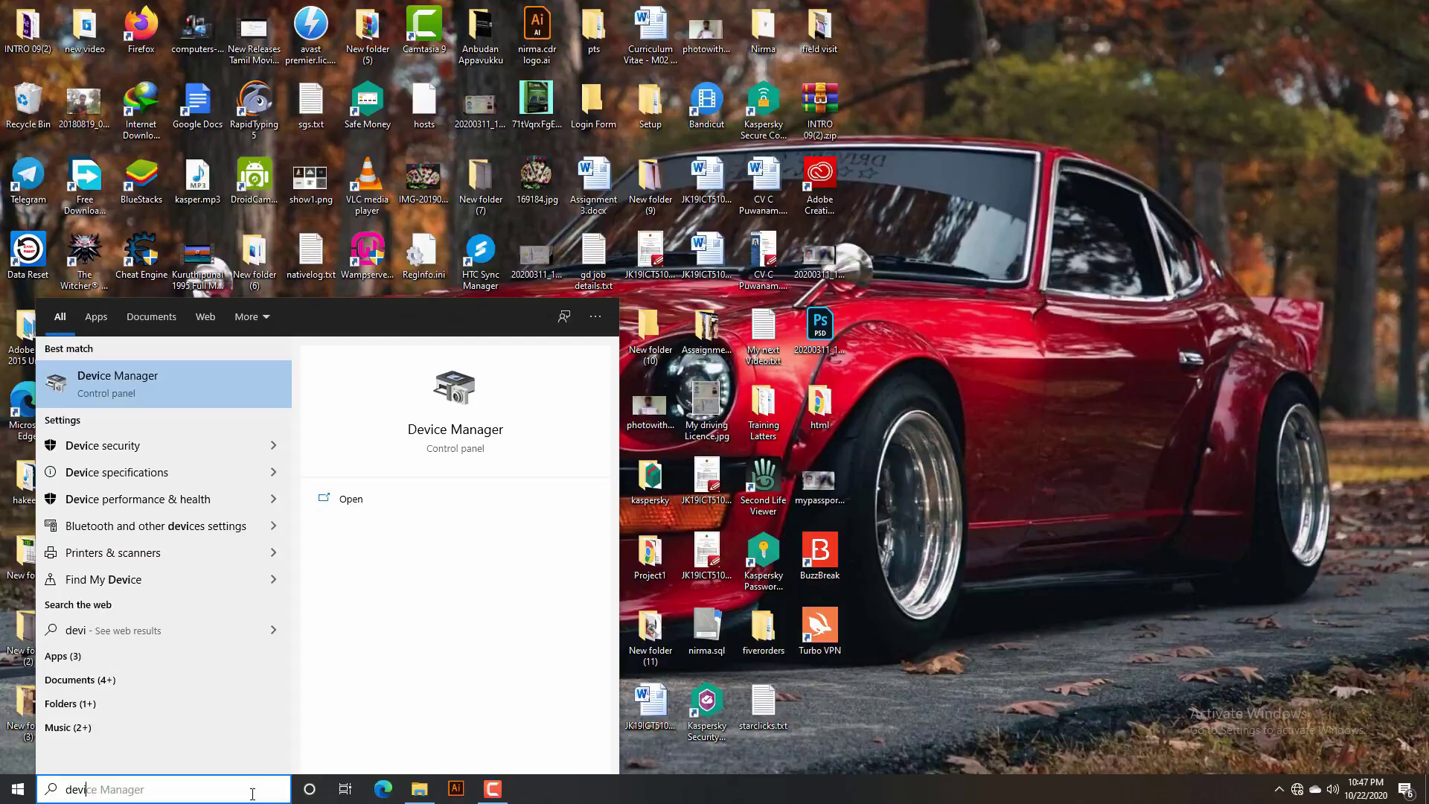
{"action": "left_click", "coordinate": [153, 383]}
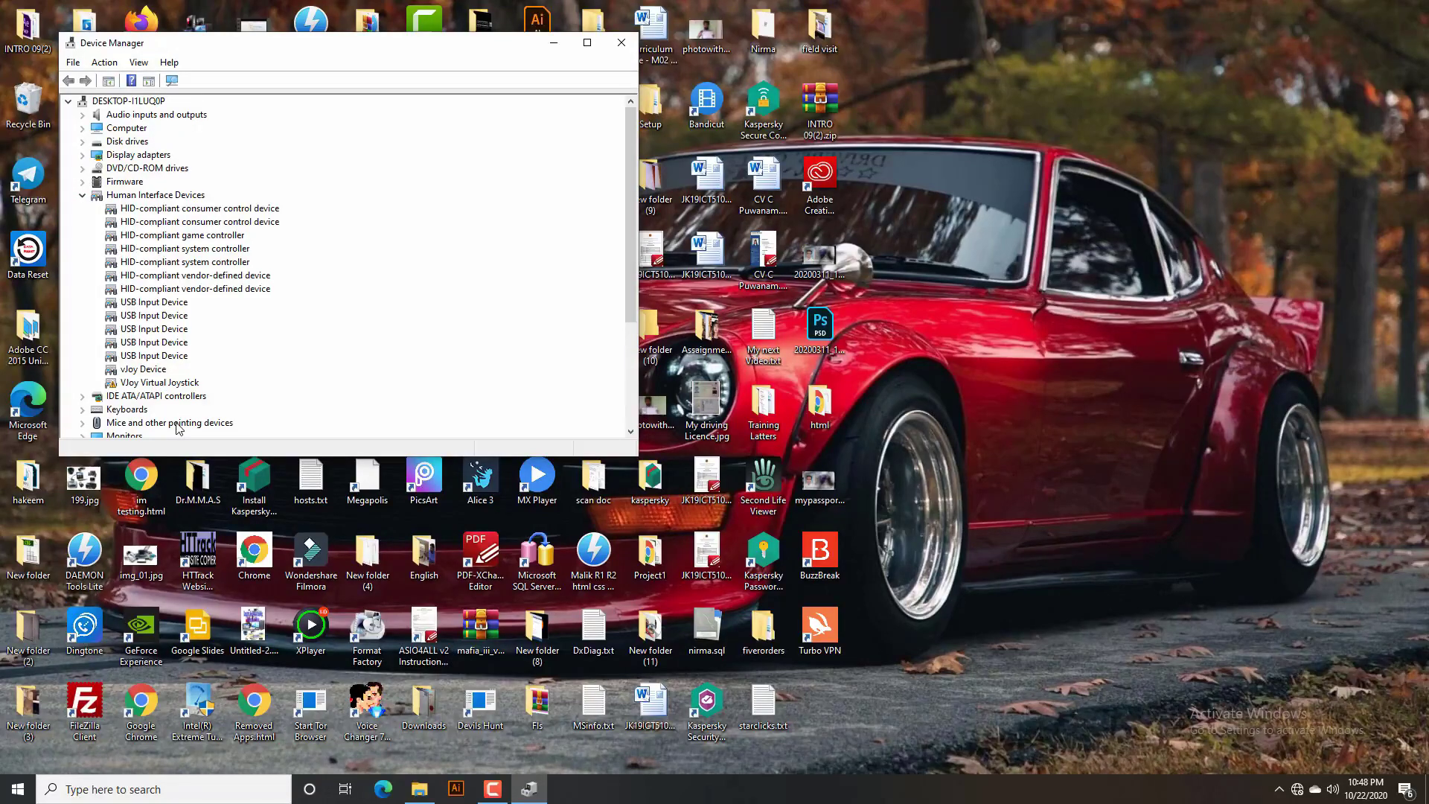
{"action": "scroll", "coordinate": [166, 374], "scroll_direction": "down", "scroll_amount": 4}
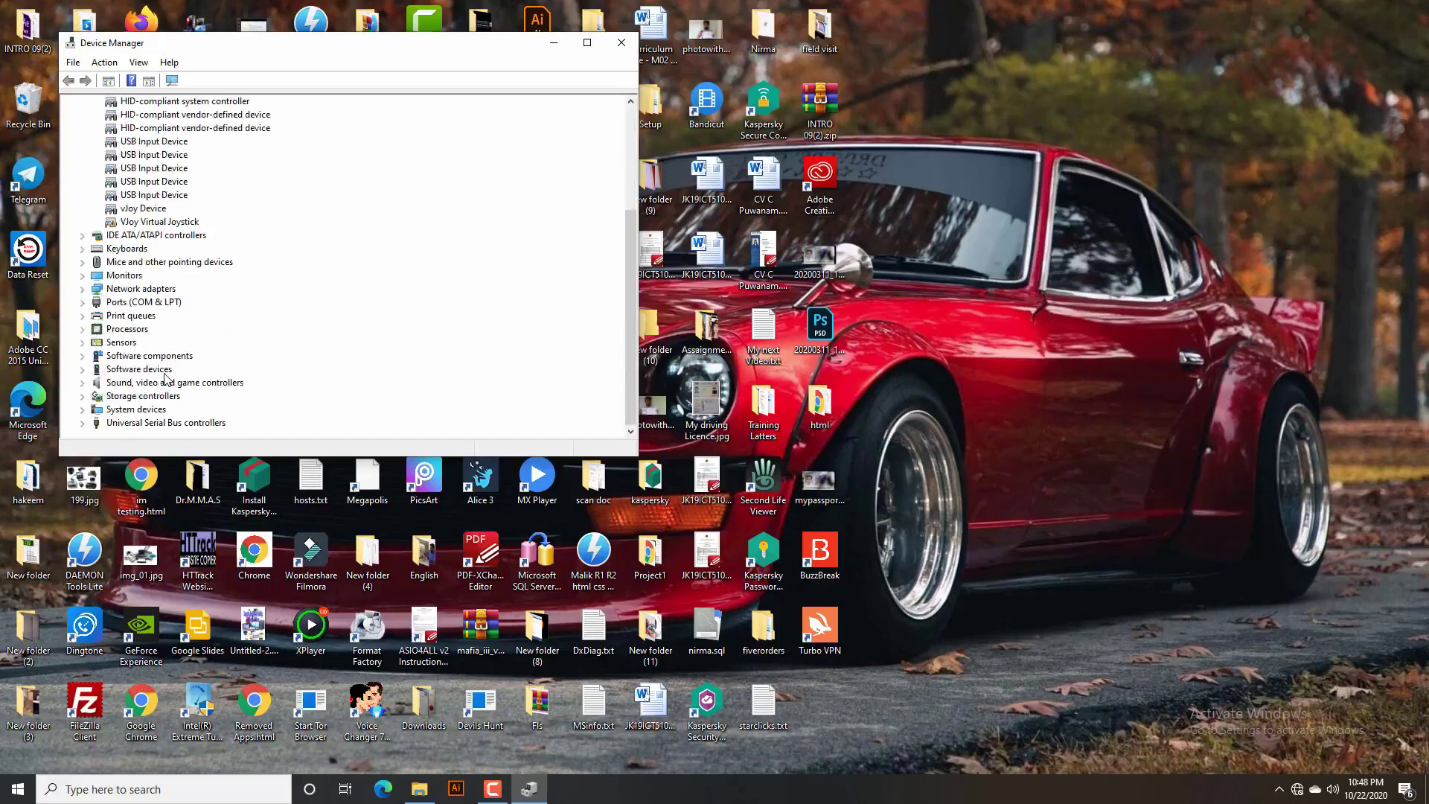
- Expand 'Sound, video and game controllers' to list Realtek(R) Audio
{"action": "left_click", "coordinate": [96, 384]}
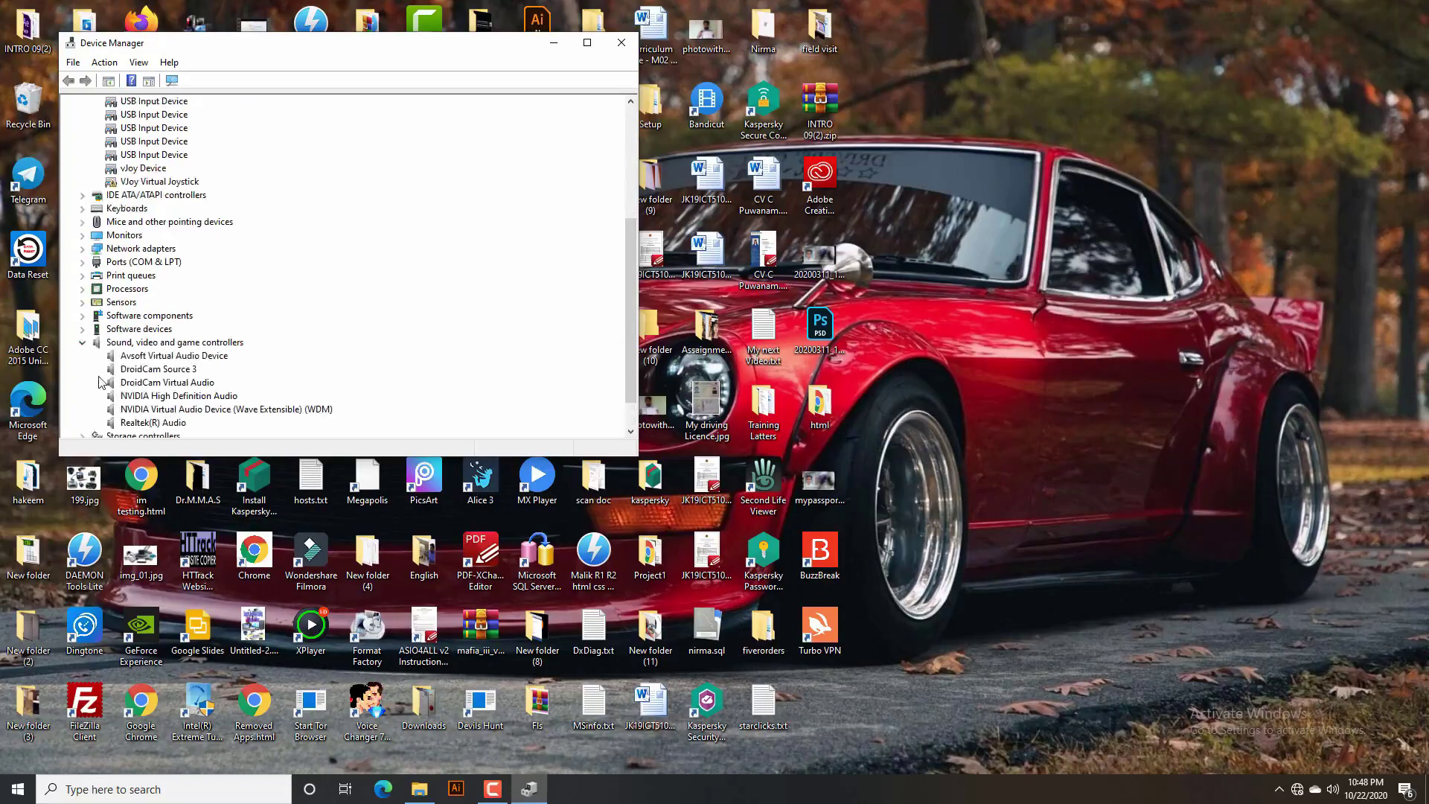
{"action": "scroll", "coordinate": [161, 419], "scroll_direction": "down", "scroll_amount": 1}
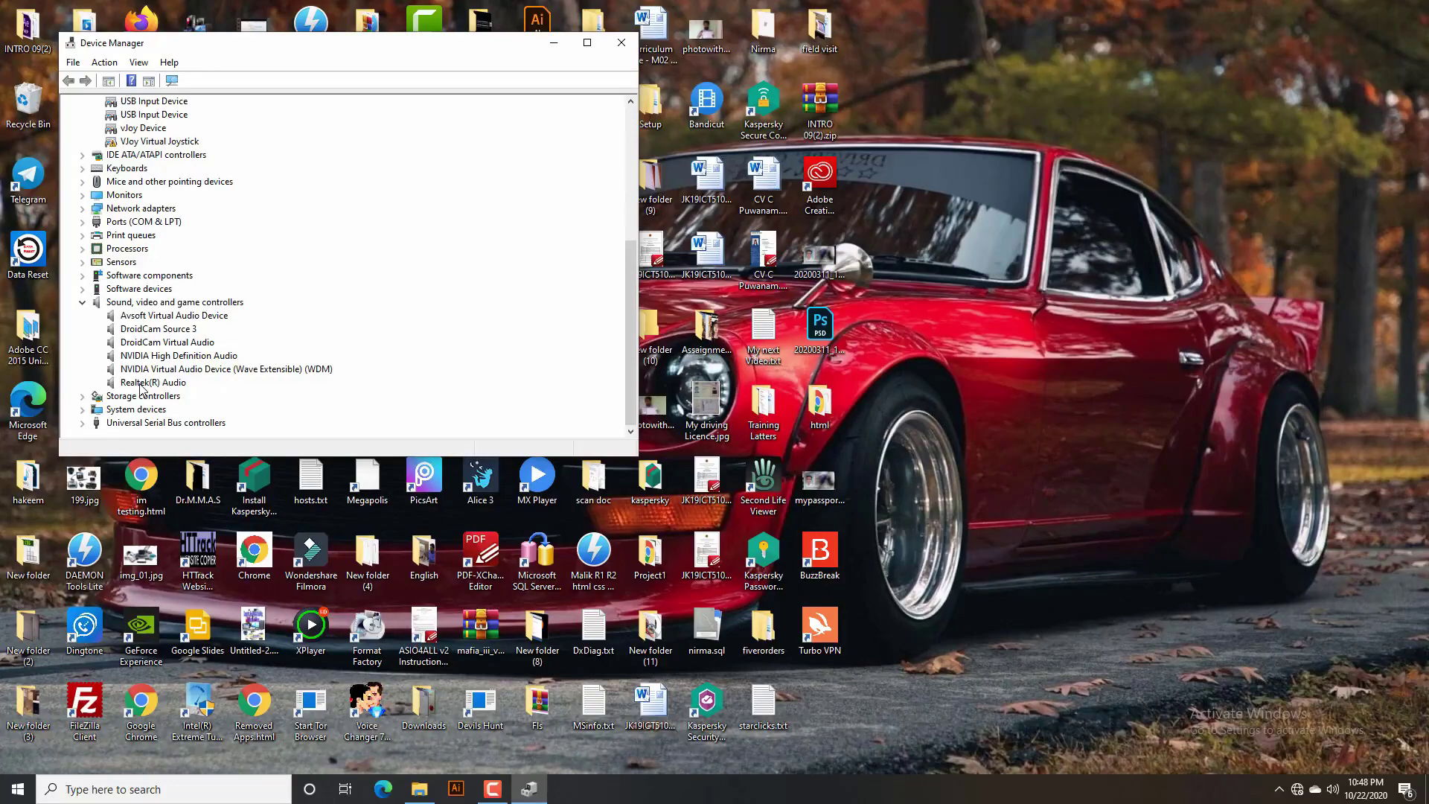
- Uninstall the Realtek(R) Audio device, then close Device Manager
{"action": "right_click", "coordinate": [143, 385]}
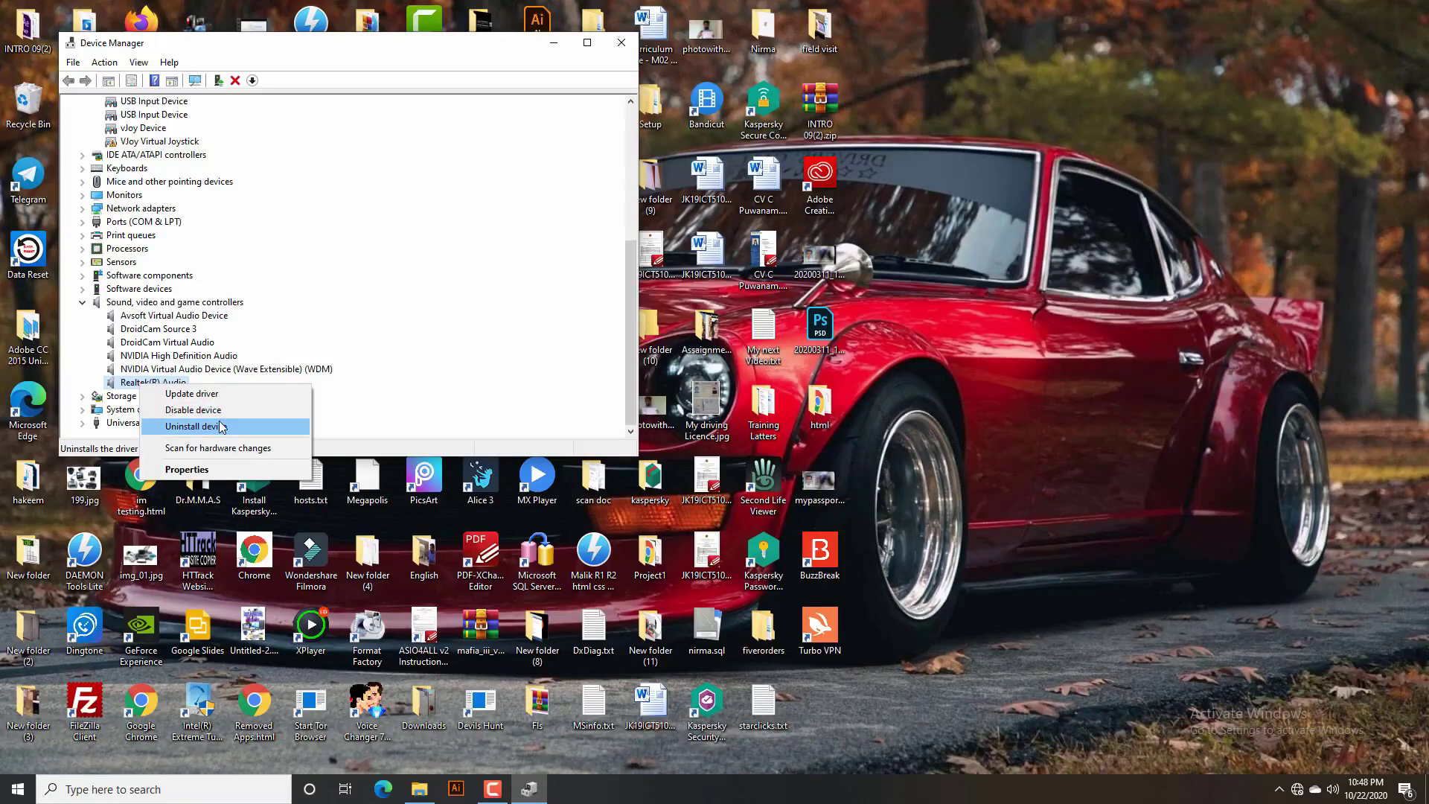
{"action": "left_click", "coordinate": [537, 310]}
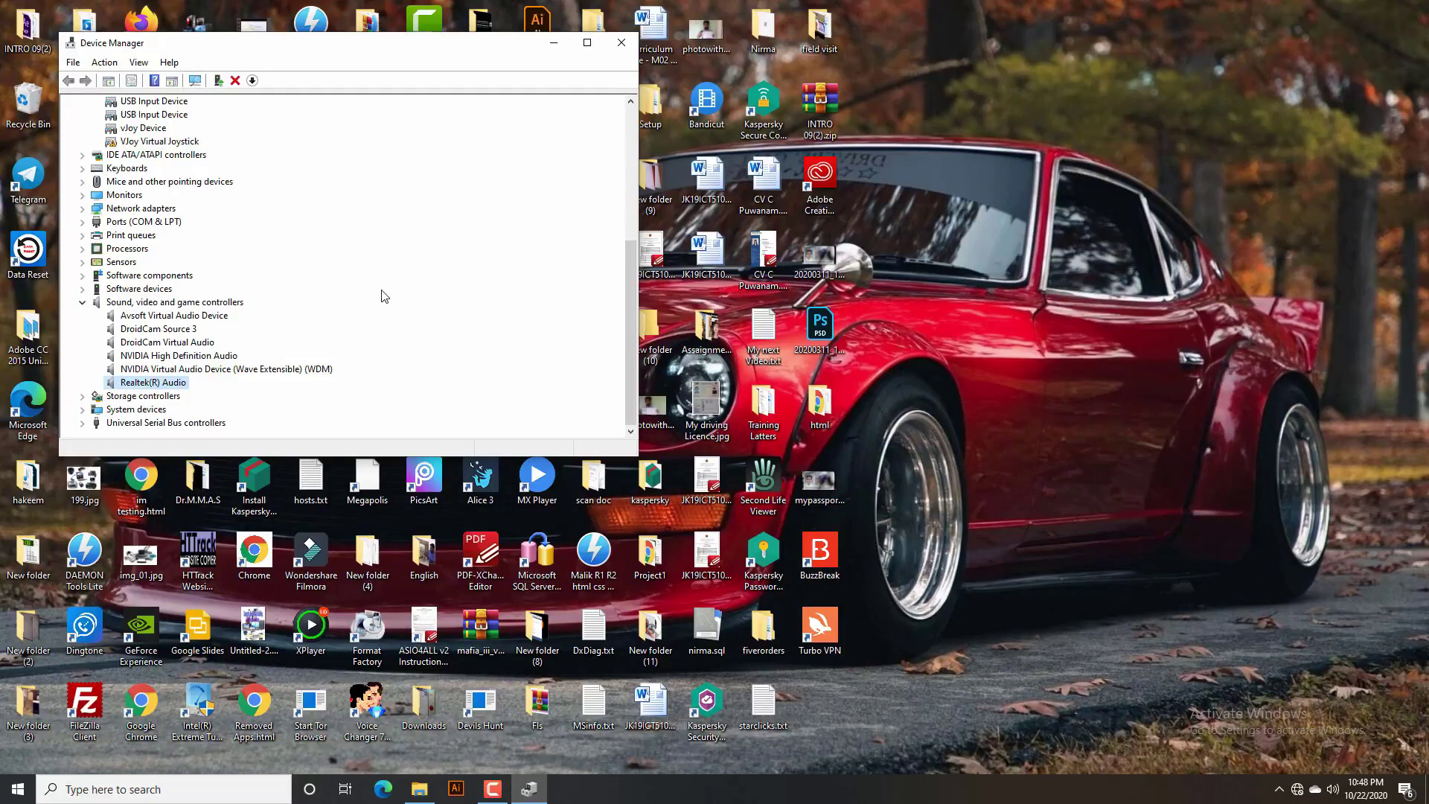
{"action": "left_click", "coordinate": [619, 45]}
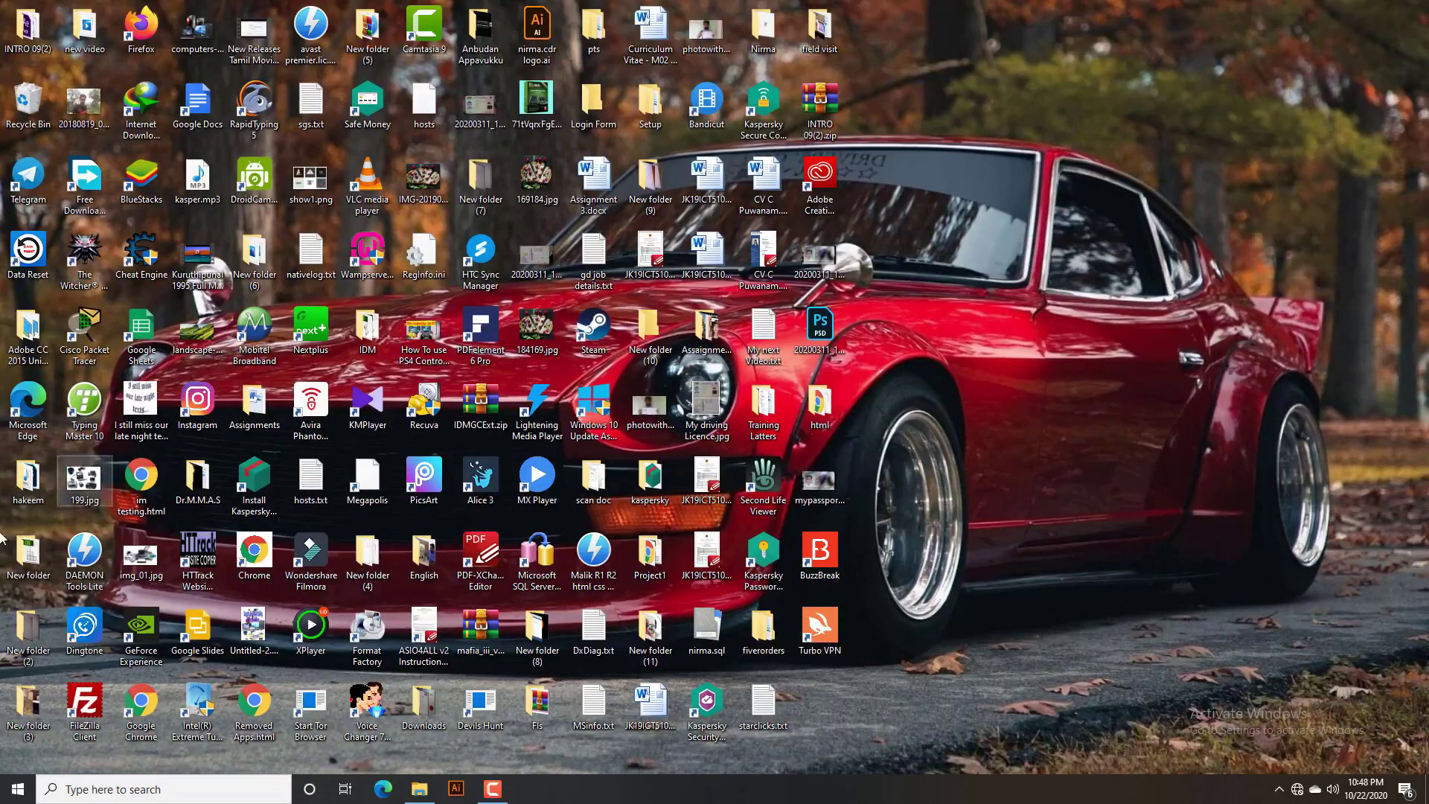
- Search Windows for 'devi' and launch Device Manager from the best match
{"action": "left_click", "coordinate": [123, 789]}
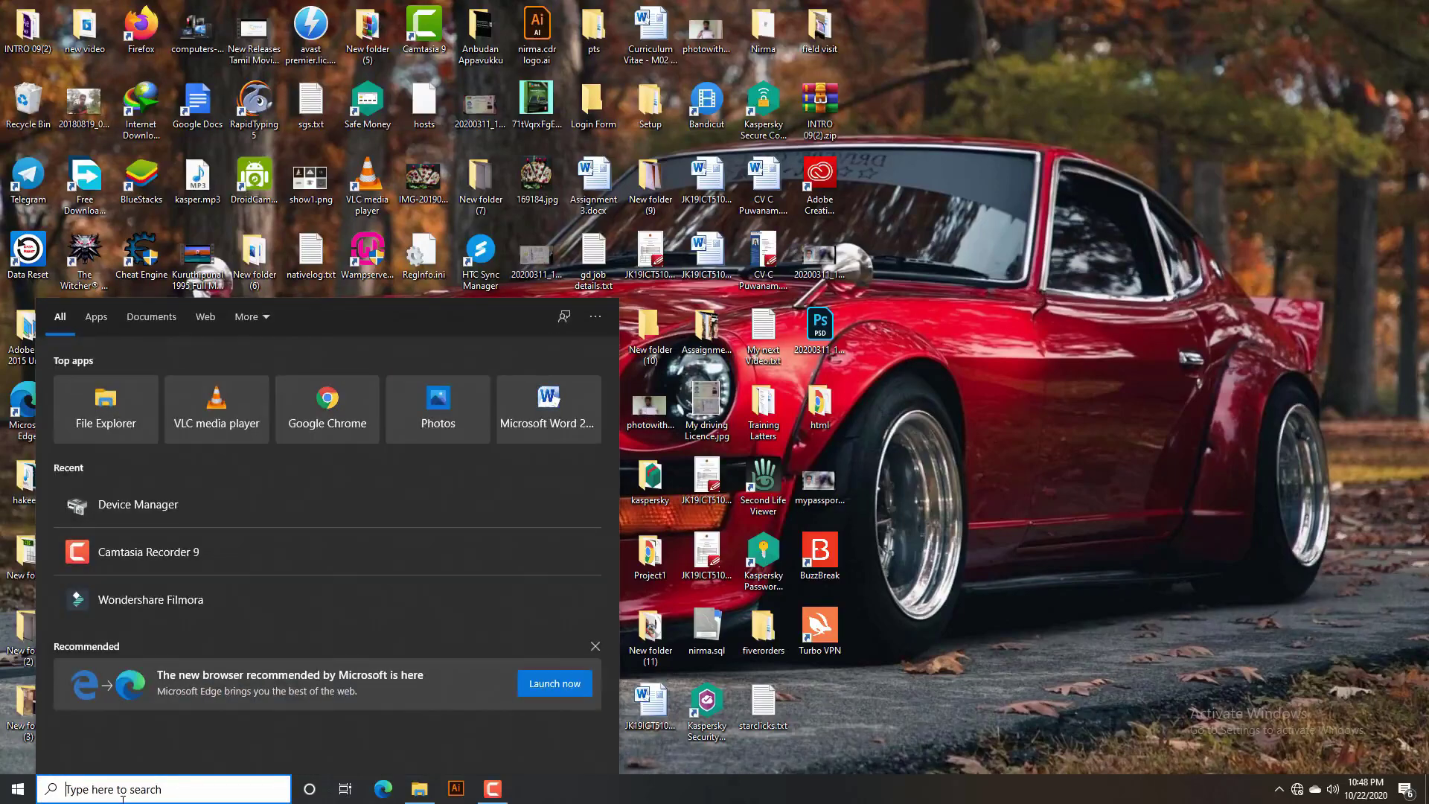
{"action": "type", "text": "dev"}
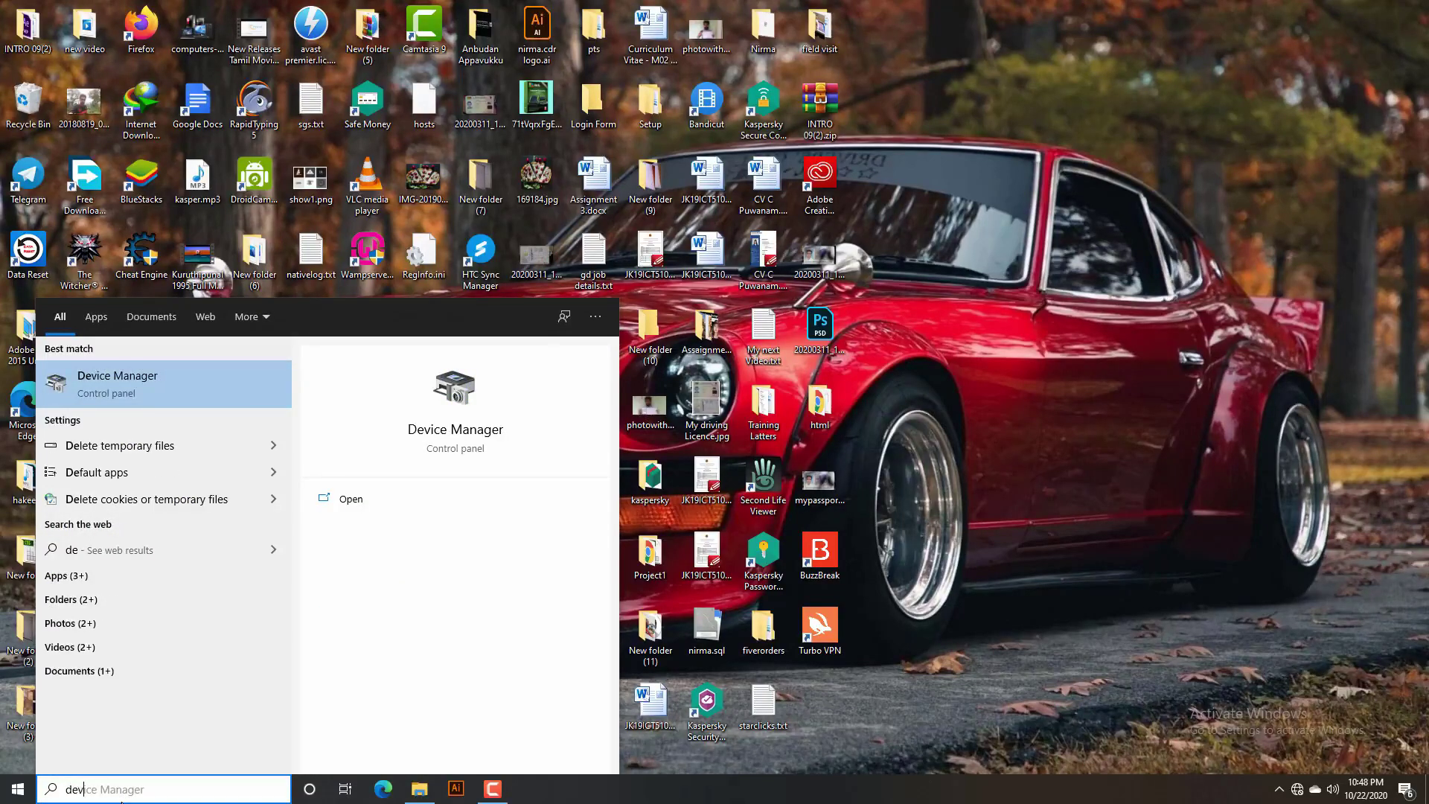
{"action": "type", "text": "i"}
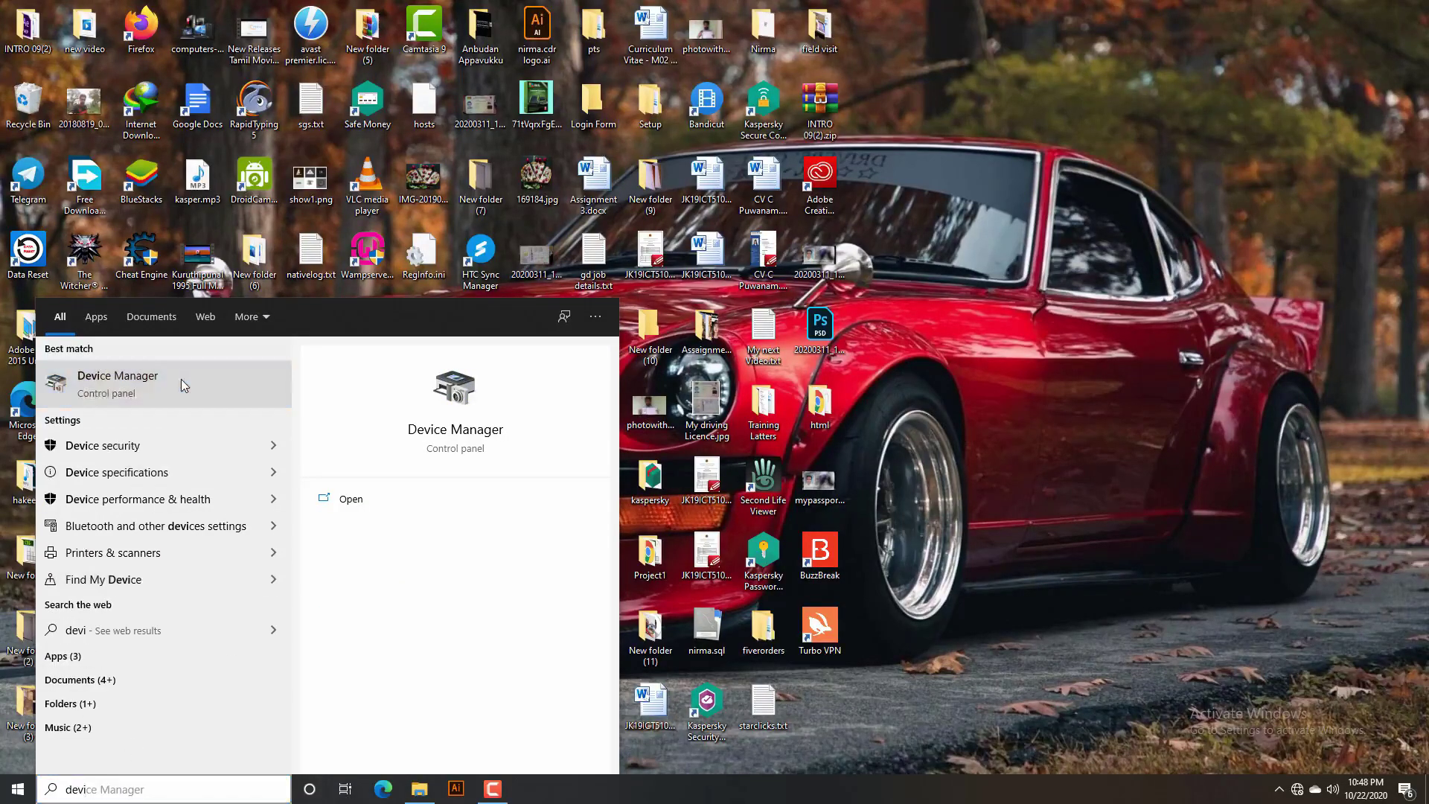
{"action": "left_click", "coordinate": [181, 379]}
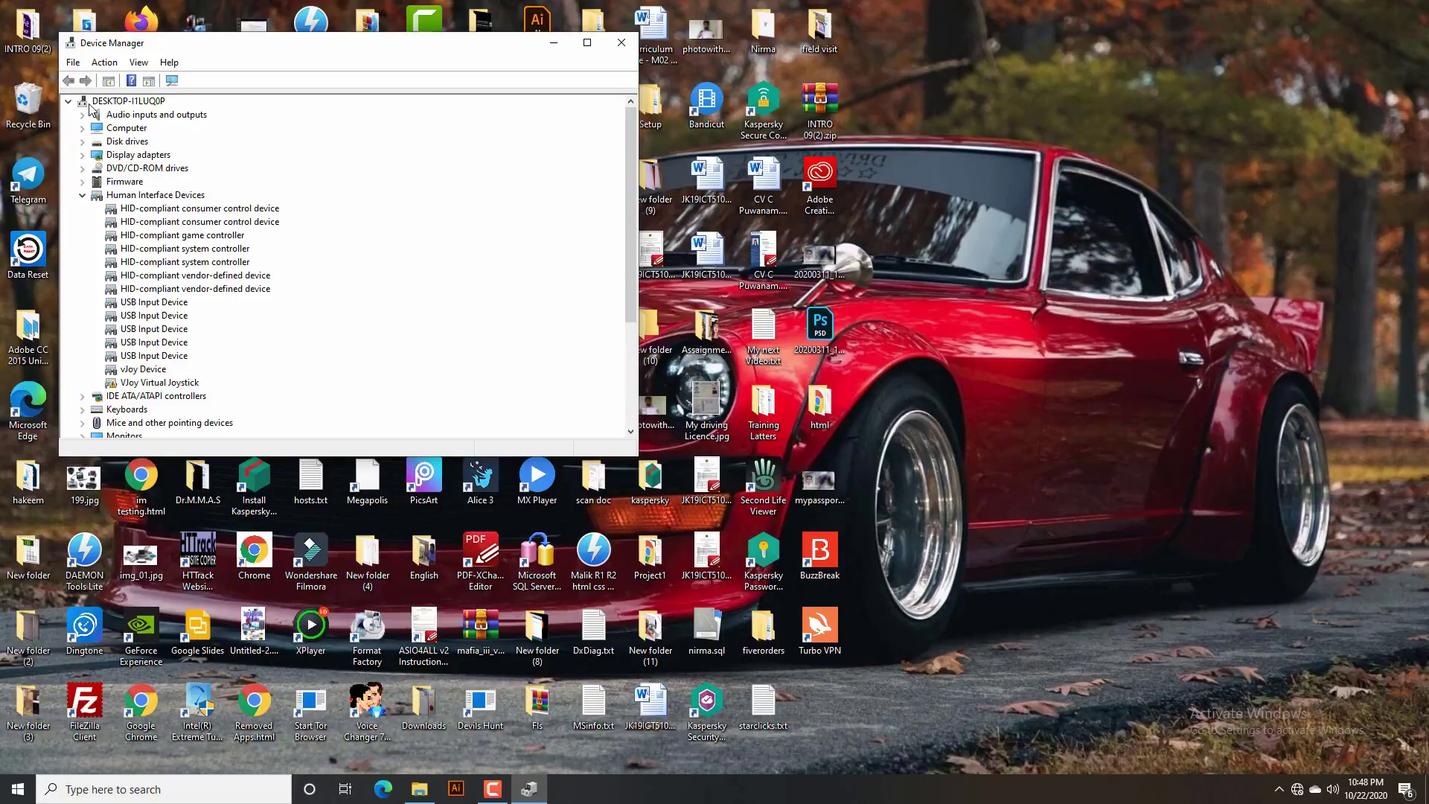
- Scan for hardware changes from the DESKTOP root node's context menu
{"action": "right_click", "coordinate": [107, 102]}
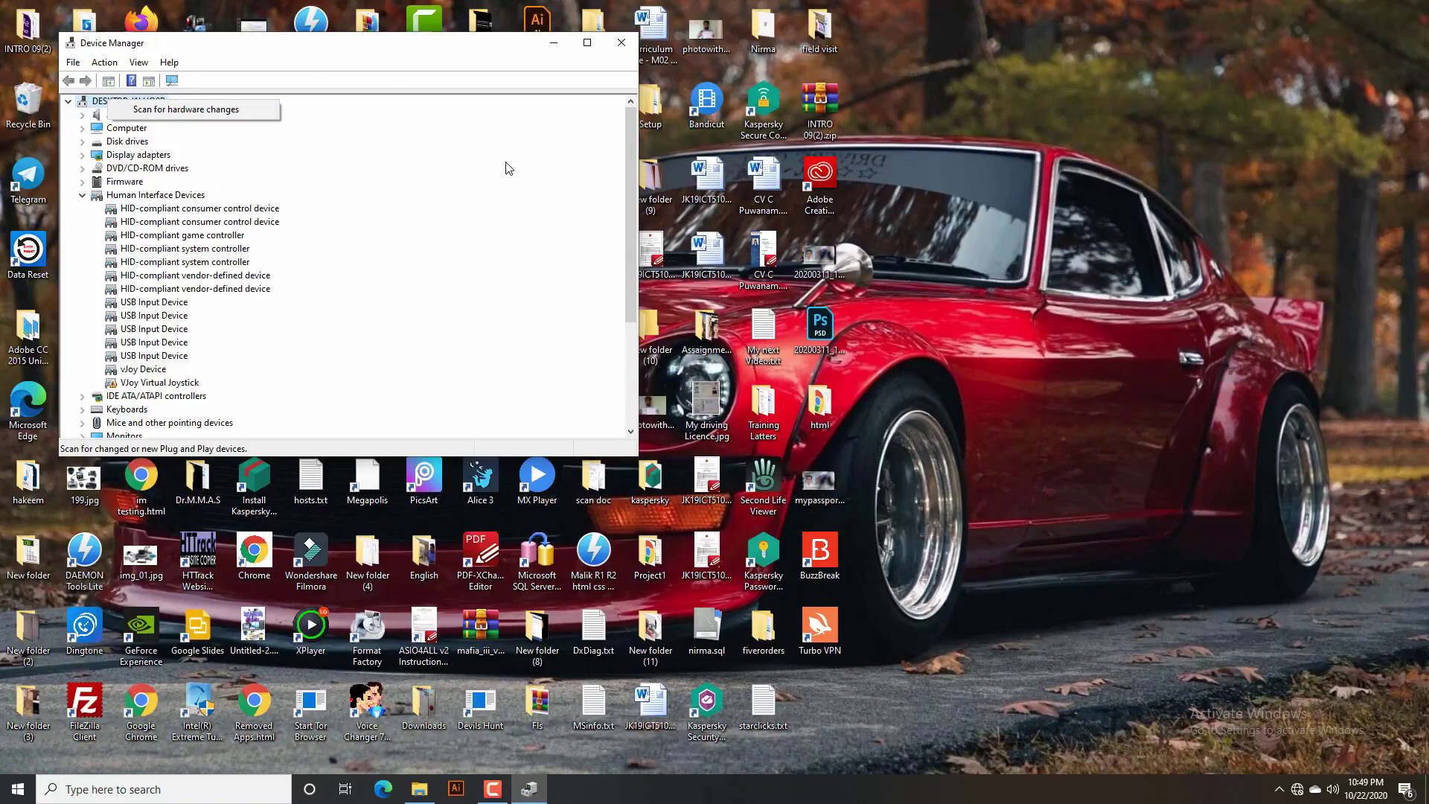
- Close the Device Manager window to return to the desktop
{"action": "left_click", "coordinate": [621, 43]}
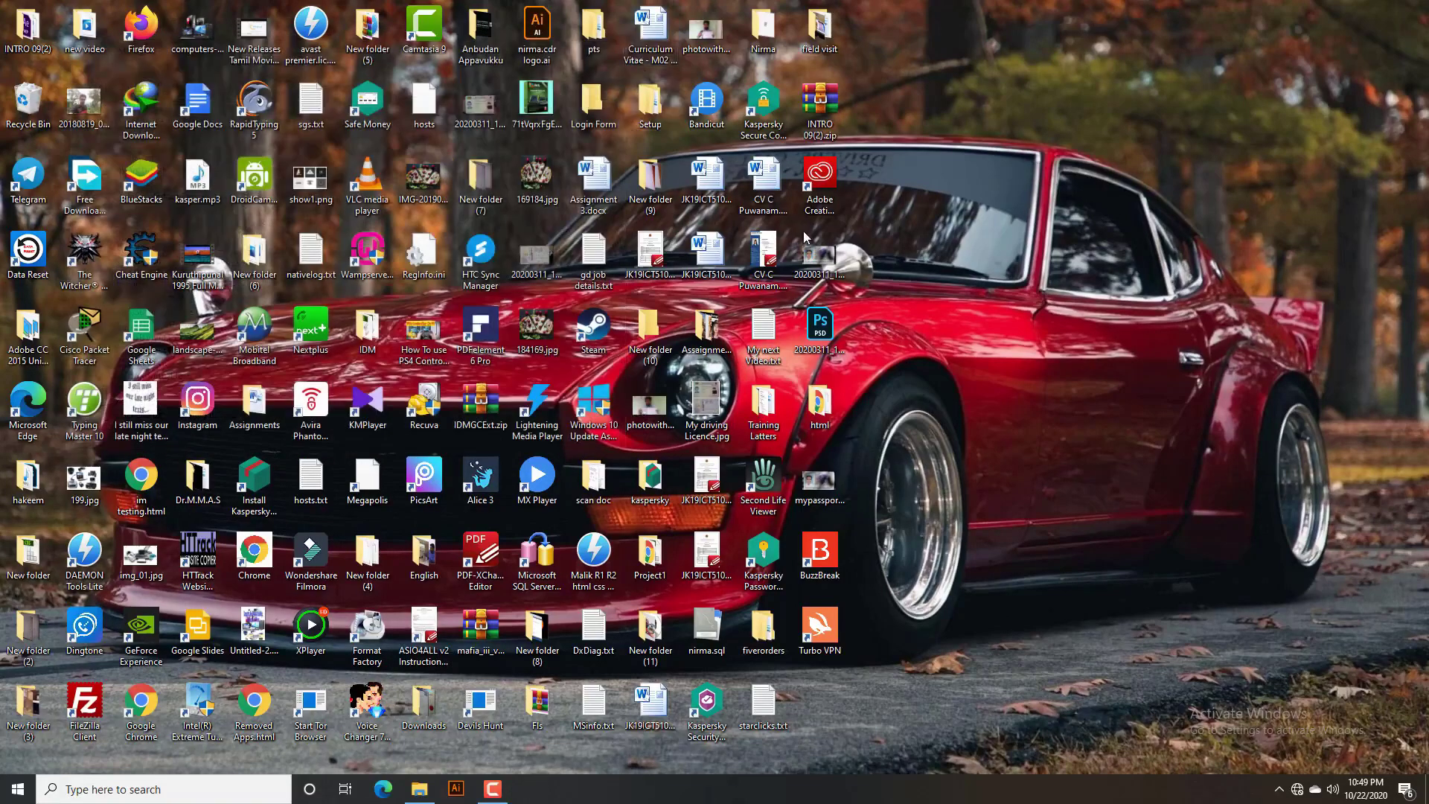